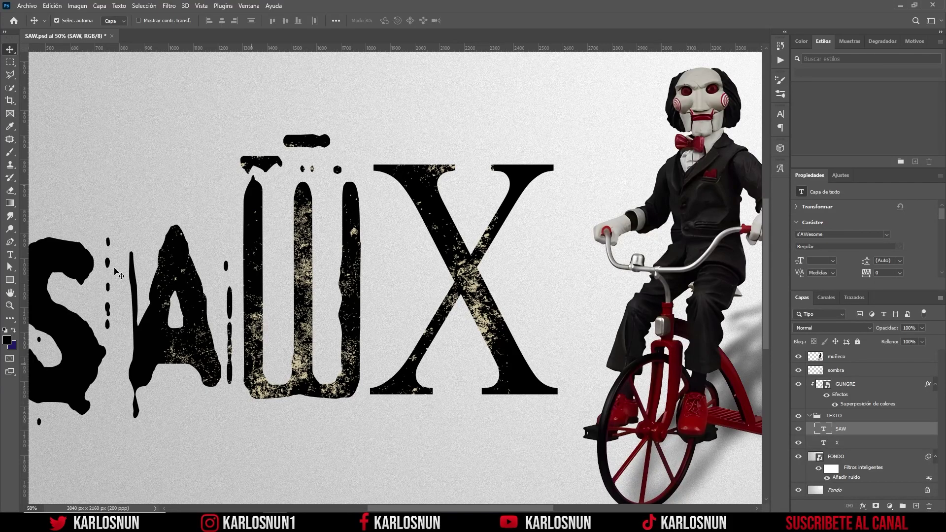
# Open the Archivo (File) menu with the finished SAW poster open
pyautogui.click(26, 6)
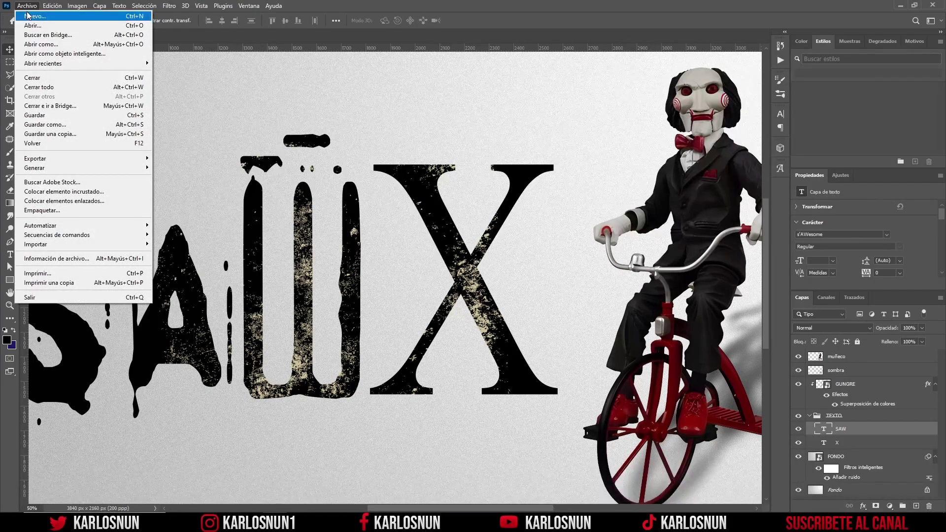
# Create a blank 3840×2160 document and convert its locked Fondo background into layer Capa 0
pyautogui.click(29, 15)
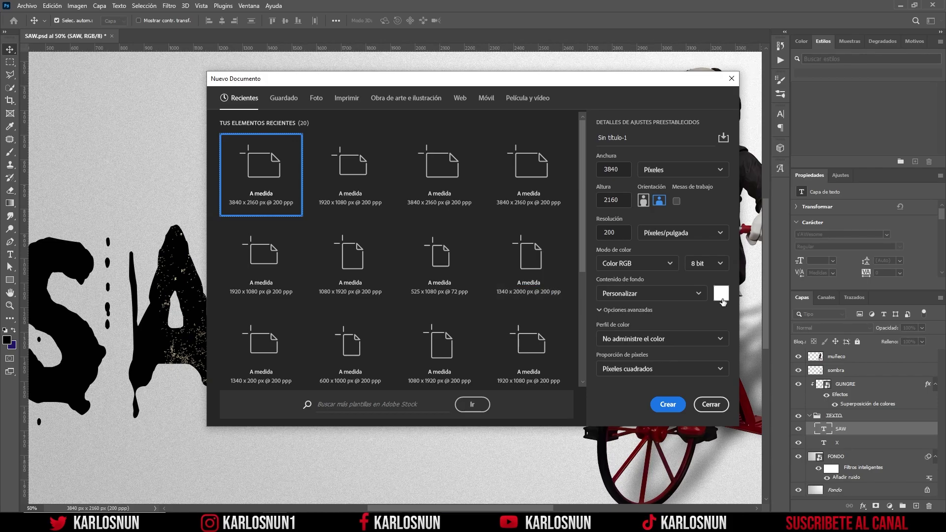
pyautogui.click(664, 405)
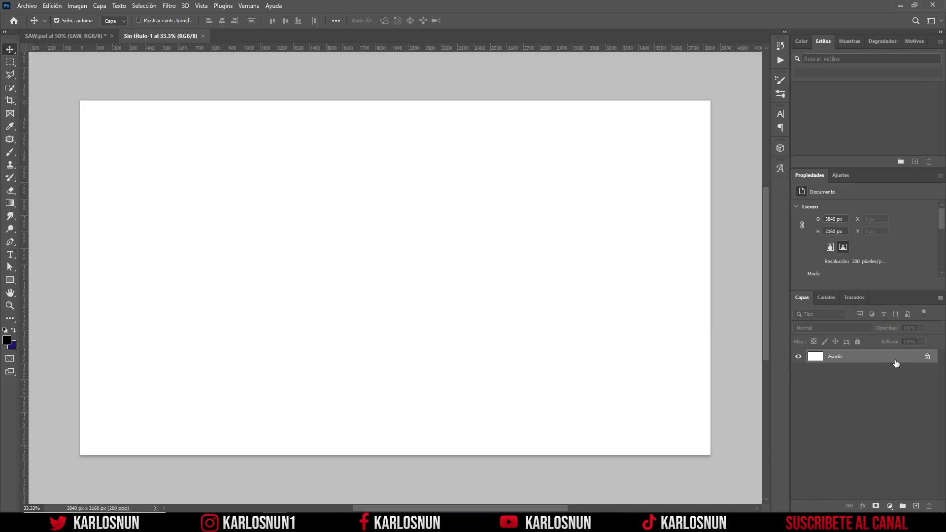
pyautogui.doubleClick(857, 362)
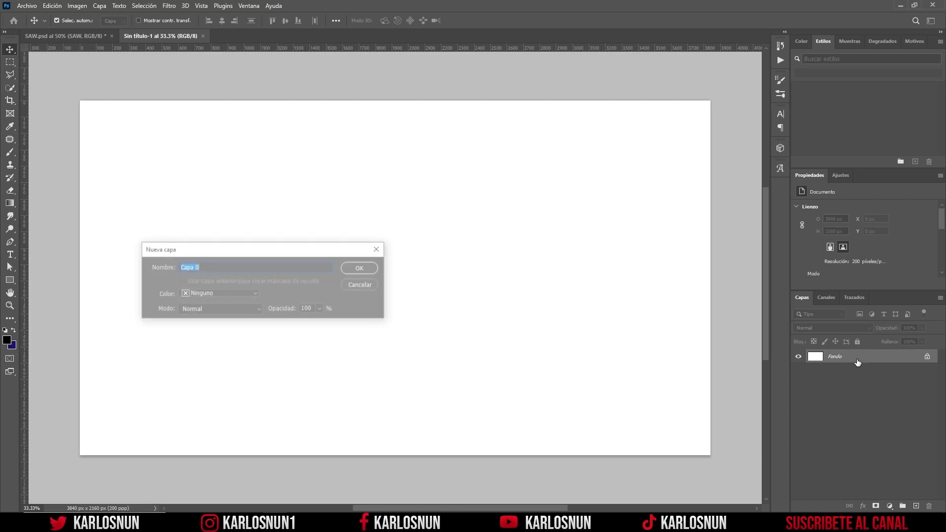
pyautogui.click(368, 272)
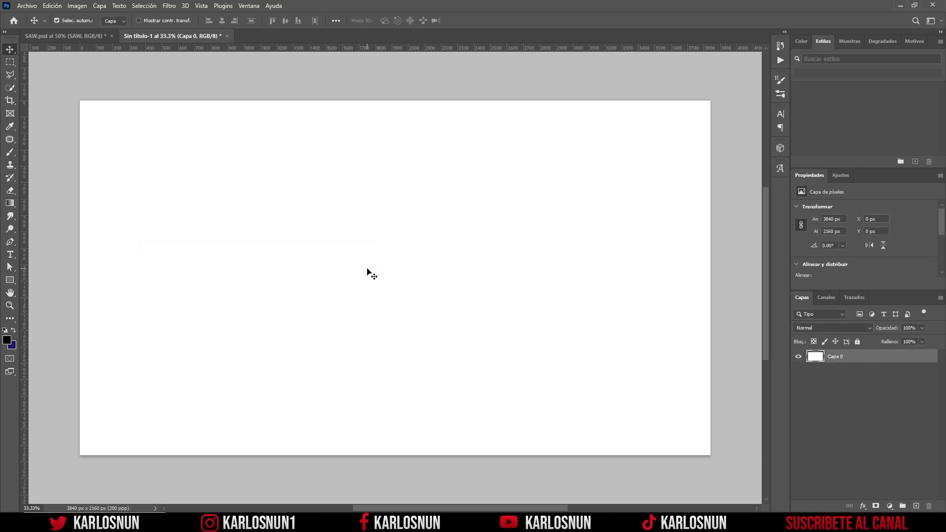
# Set the gradient stops to light greys and drag a diagonal gradient across Capa 0
pyautogui.click(13, 203)
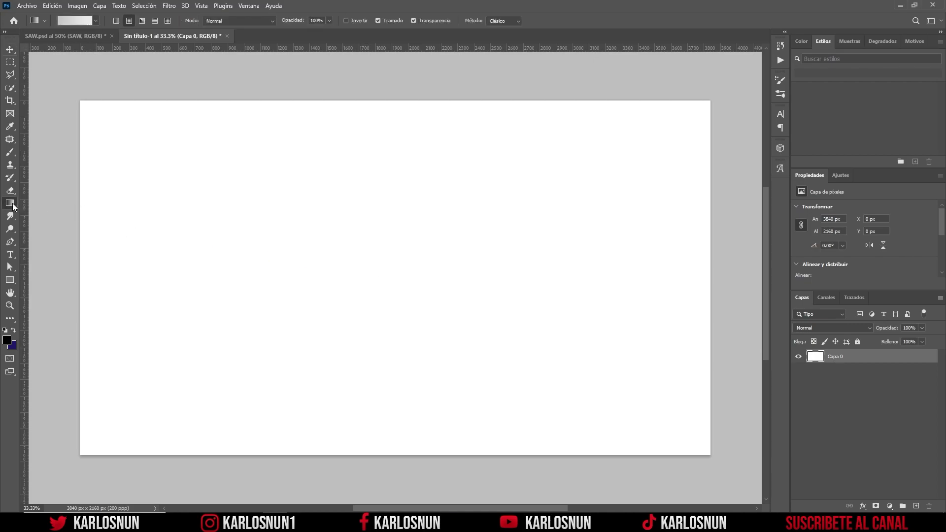
pyautogui.click(81, 21)
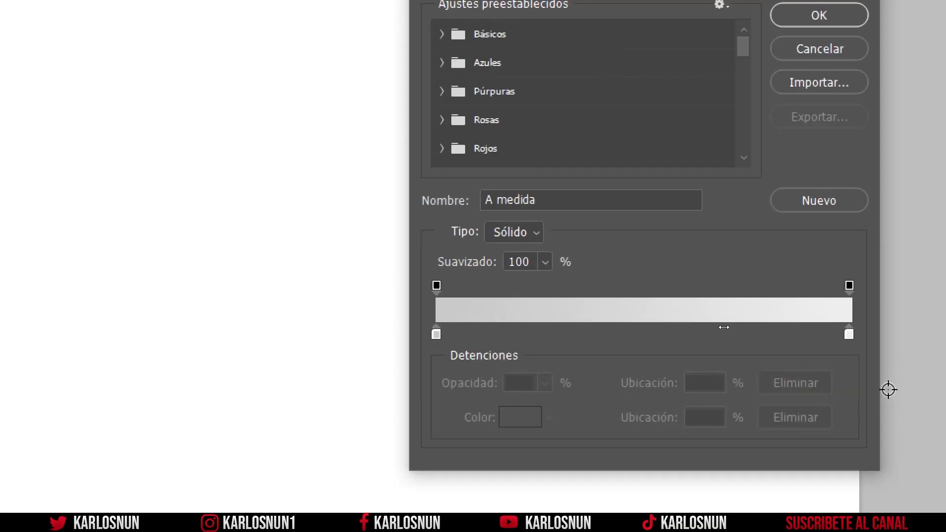
pyautogui.click(848, 334)
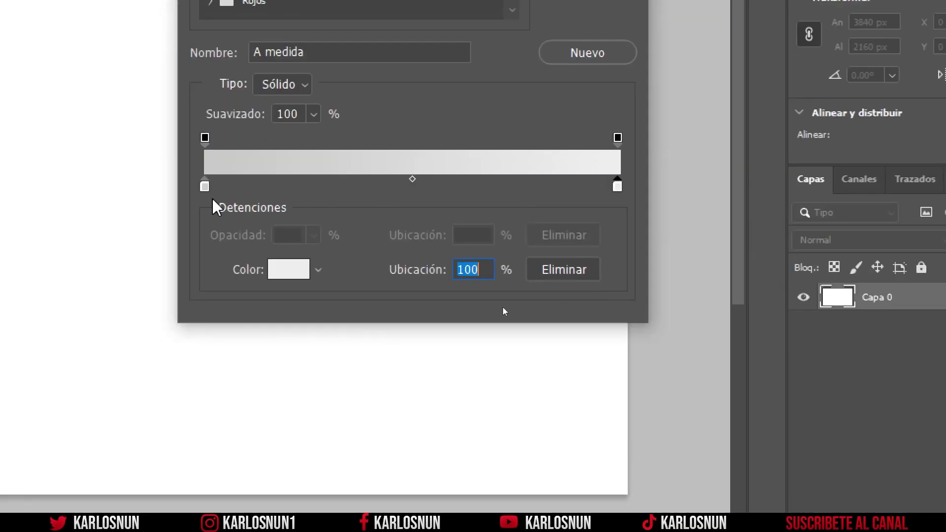
pyautogui.click(205, 187)
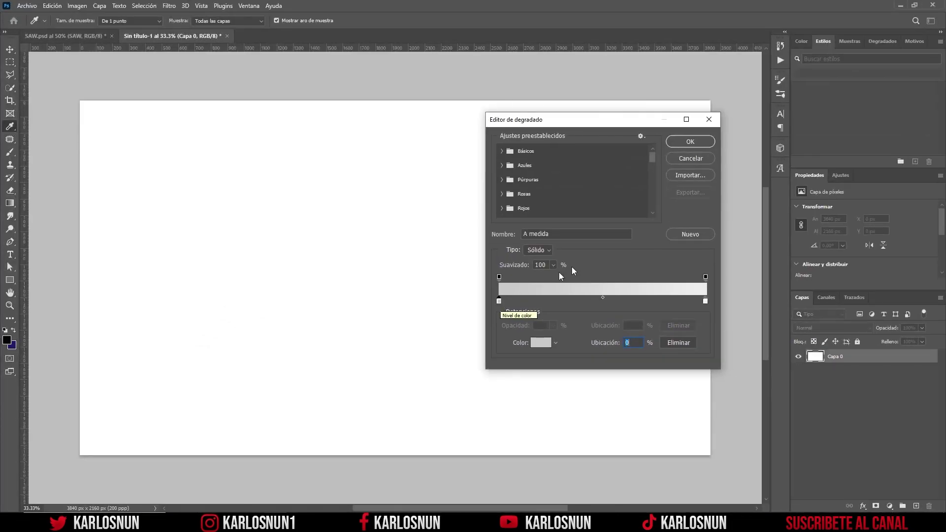
pyautogui.click(676, 144)
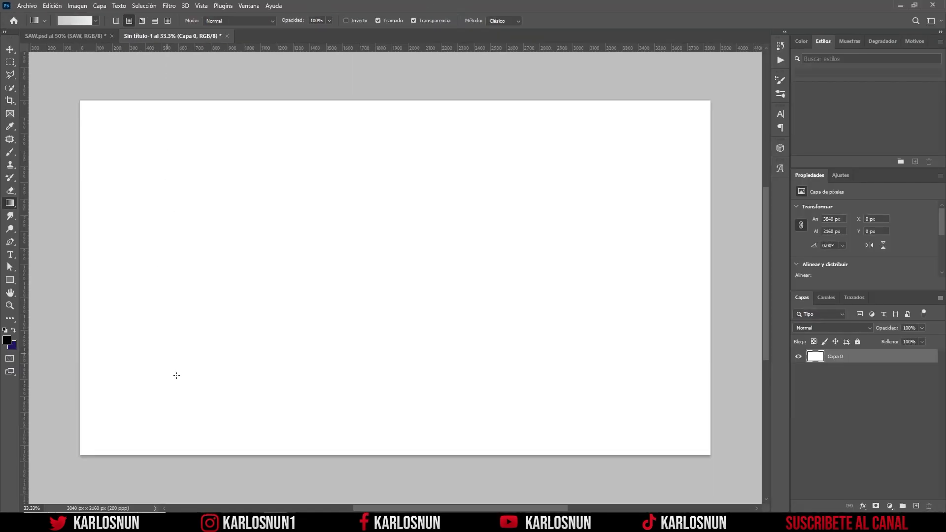
pyautogui.moveTo(162, 381); pyautogui.dragTo(680, 125)
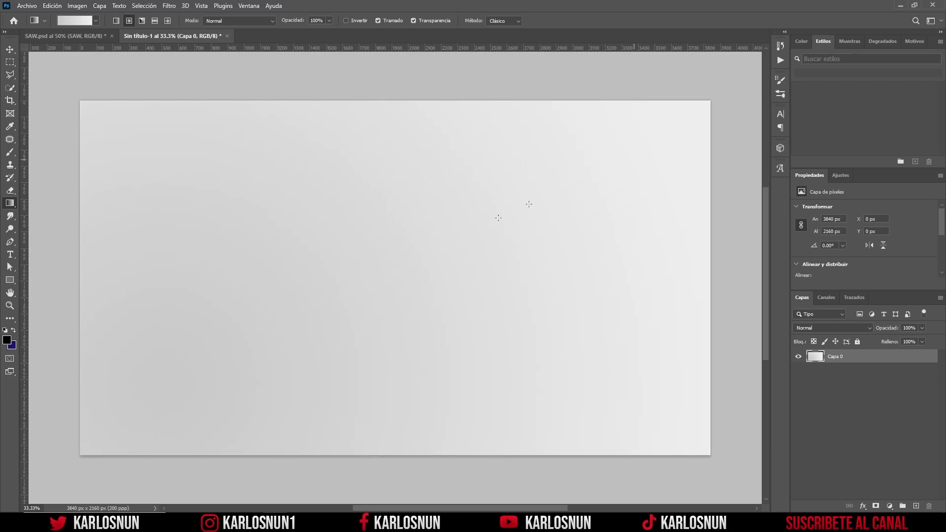
pyautogui.moveTo(124, 424); pyautogui.dragTo(599, 172)
# Convert Capa 0 to a smart object and apply a 10% monochromatic Añadir ruido filter
pyautogui.rightClick(874, 363)
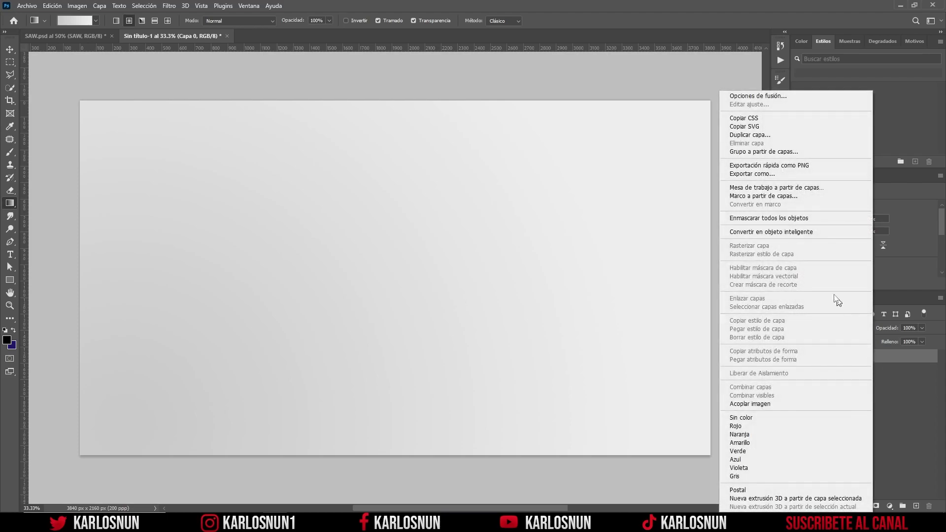
pyautogui.click(792, 234)
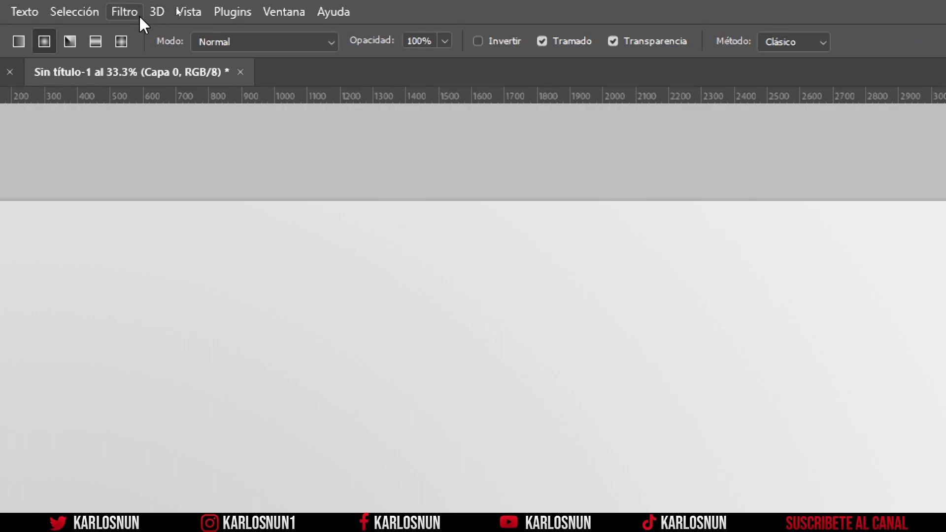
pyautogui.click(125, 12)
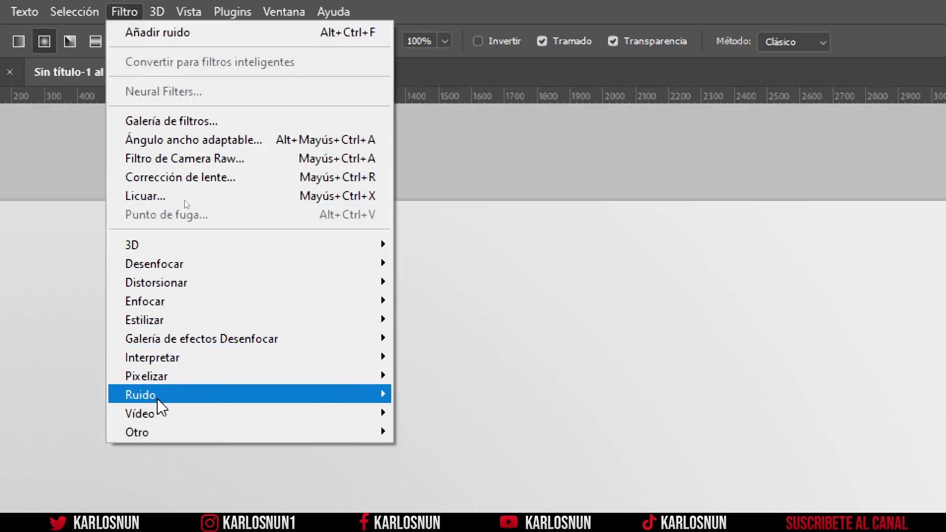
pyautogui.moveTo(140, 395)
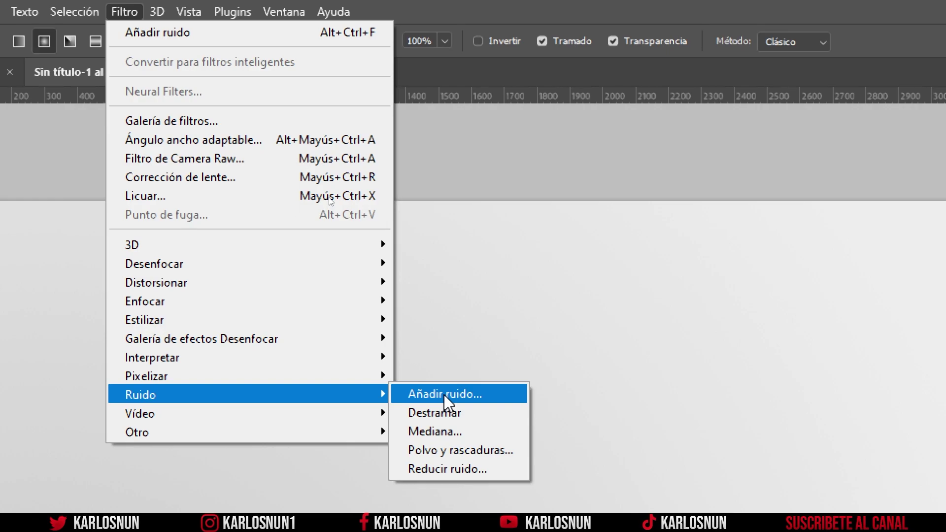
pyautogui.click(445, 395)
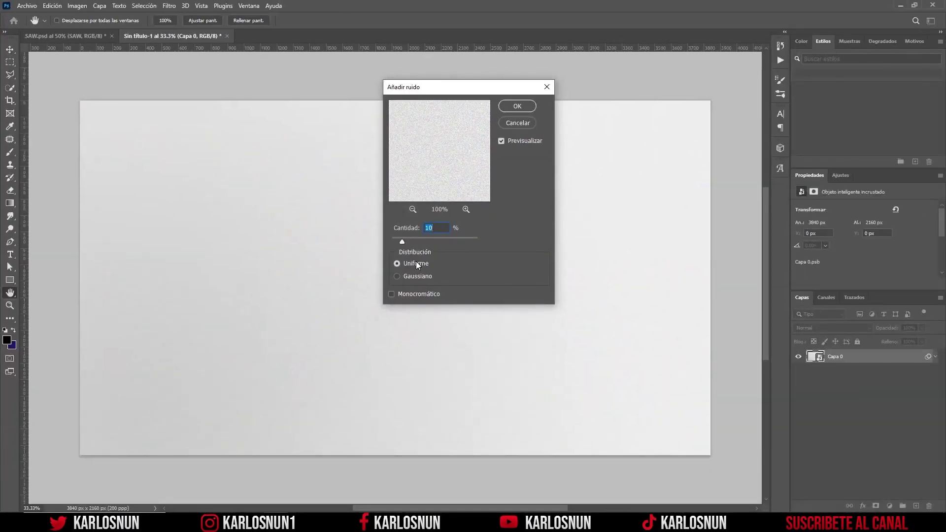
pyautogui.click(390, 295)
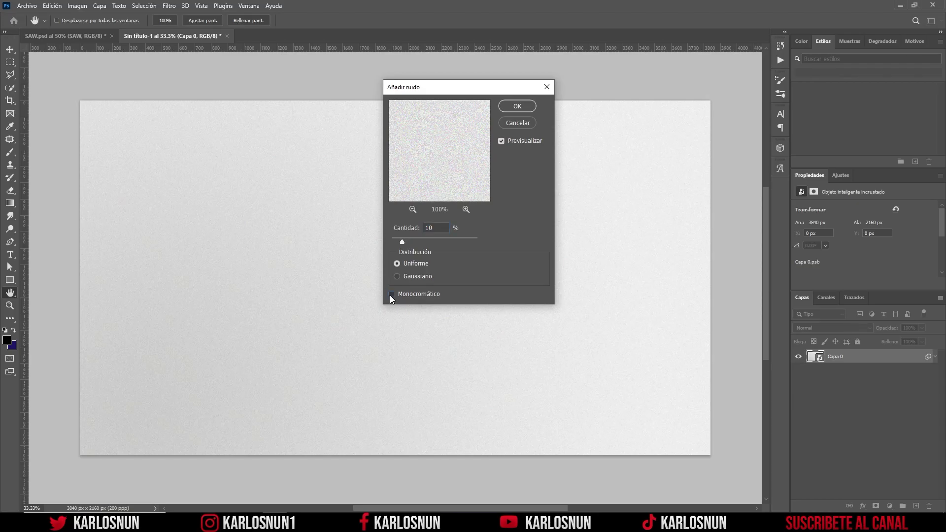
pyautogui.press('g')
pyautogui.click(517, 106)
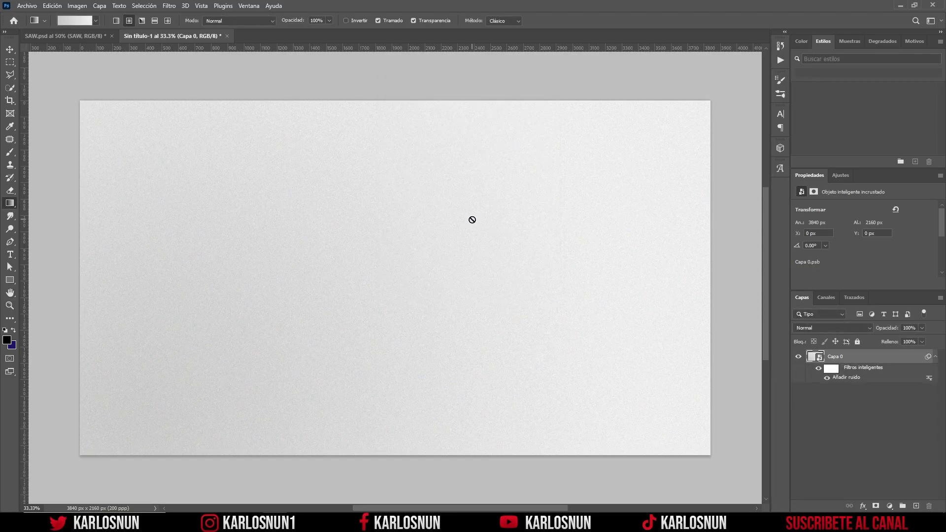
# Check the SAW.psd reference, return to Sin título-1, and select the Horizontal Type tool
pyautogui.click(82, 36)
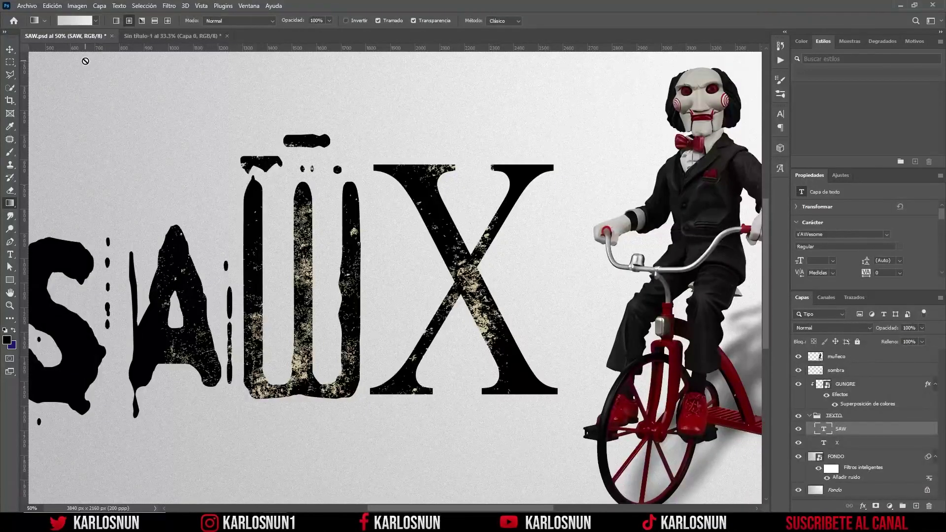
pyautogui.click(179, 37)
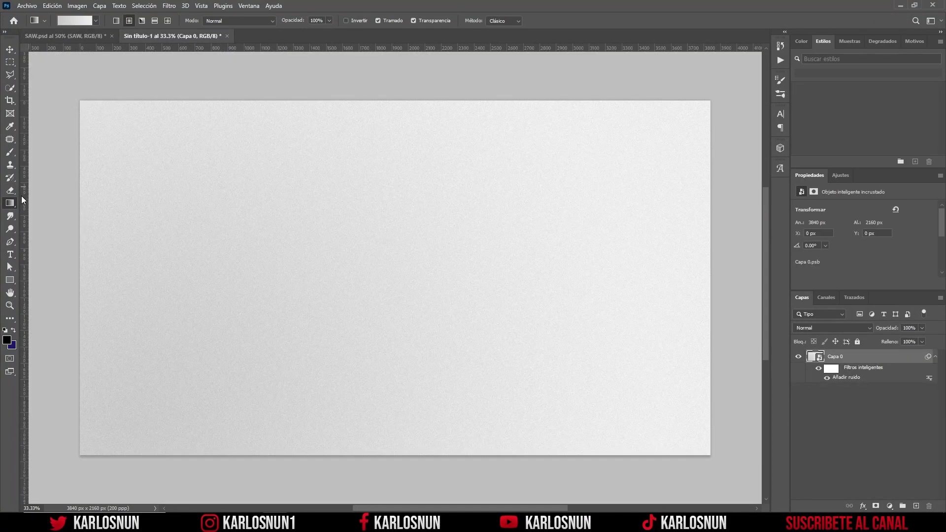
pyautogui.click(11, 254)
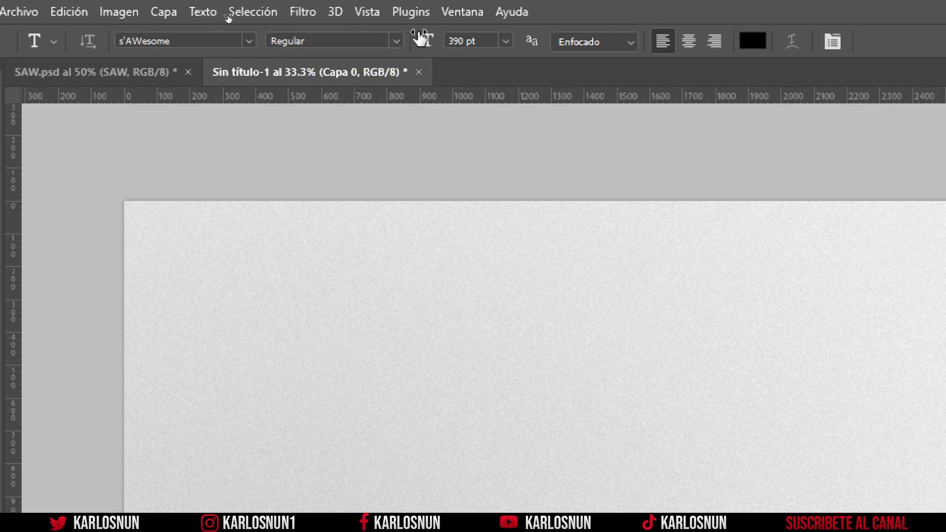
# Change the s'AWesome size from 390 to 320 pt, with 120% leading and 80% horizontal scale
pyautogui.click(461, 40)
pyautogui.doubleClick(460, 40)
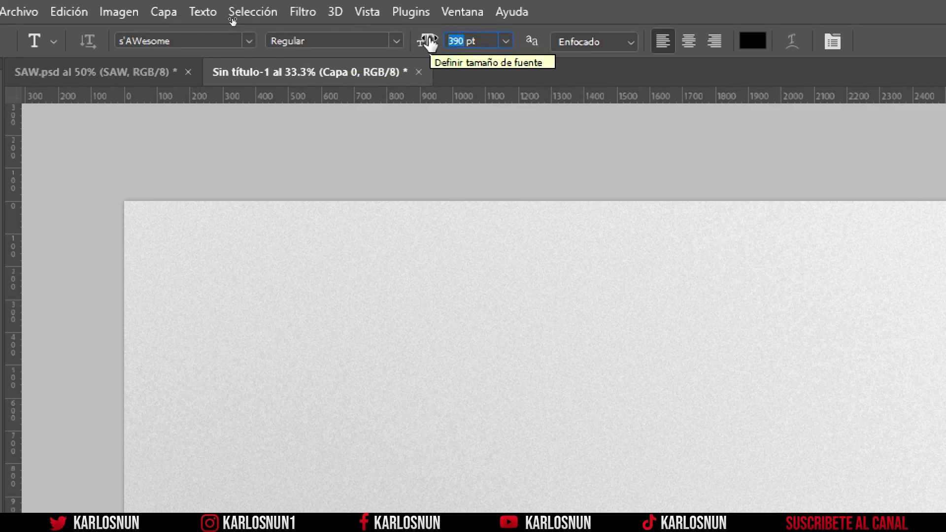
pyautogui.moveTo(430, 44); pyautogui.dragTo(423, 43)
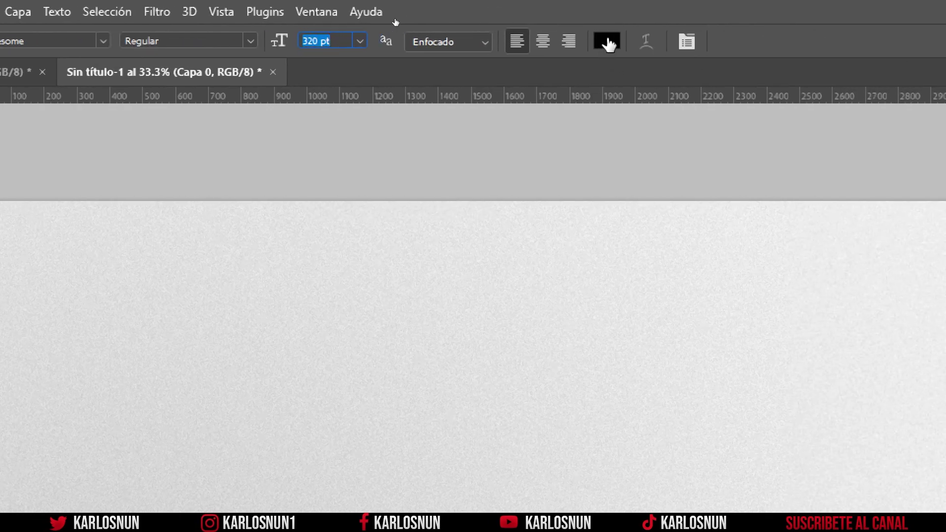
pyautogui.click(690, 45)
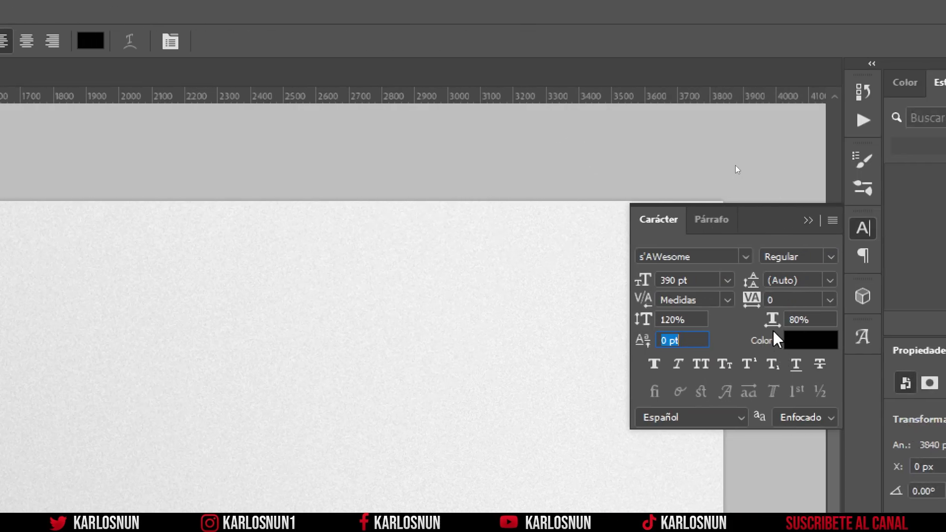
pyautogui.click(692, 319)
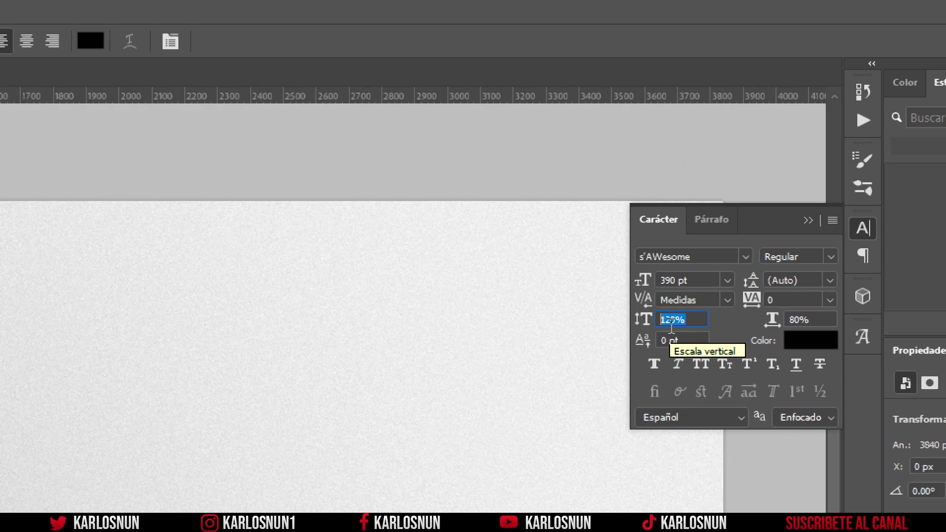
pyautogui.click(814, 324)
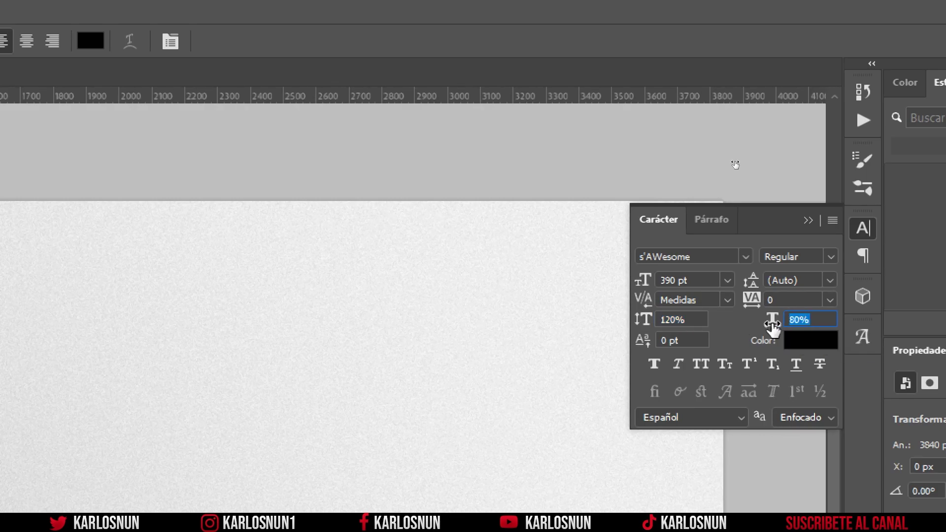
pyautogui.click(660, 281)
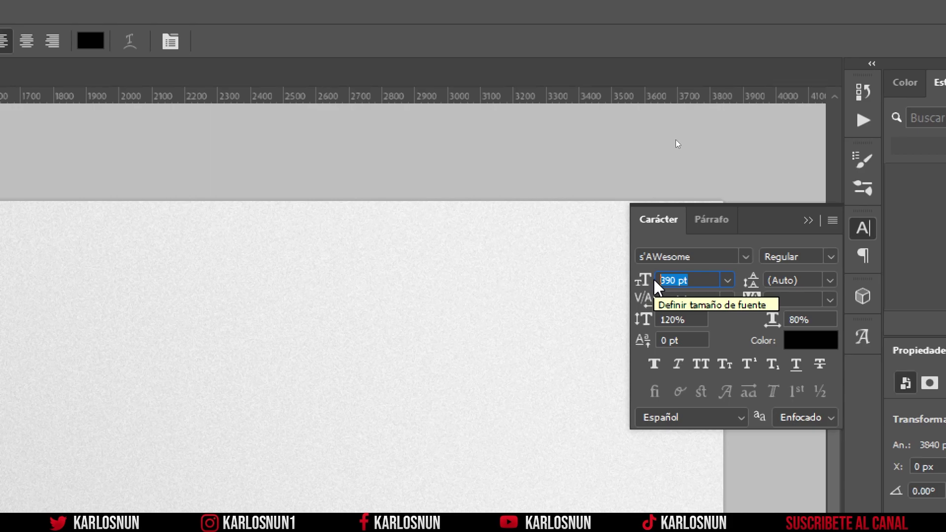
pyautogui.write('320')
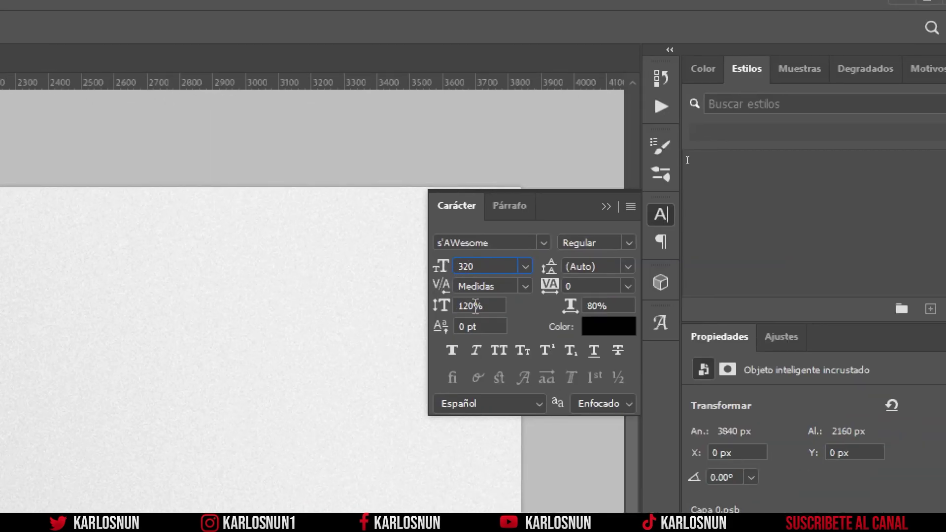
pyautogui.click(481, 306)
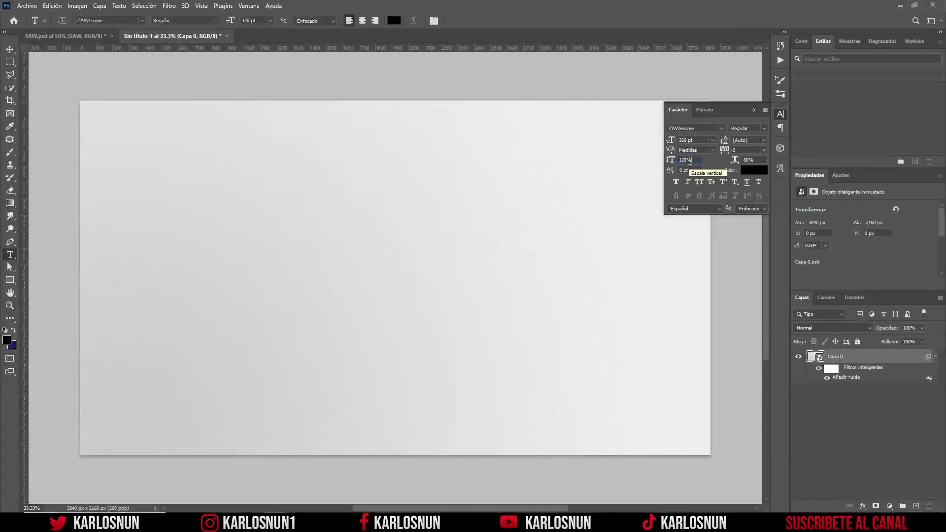
# Type SAW on the canvas, commit it, and move it left and down
pyautogui.click(342, 272)
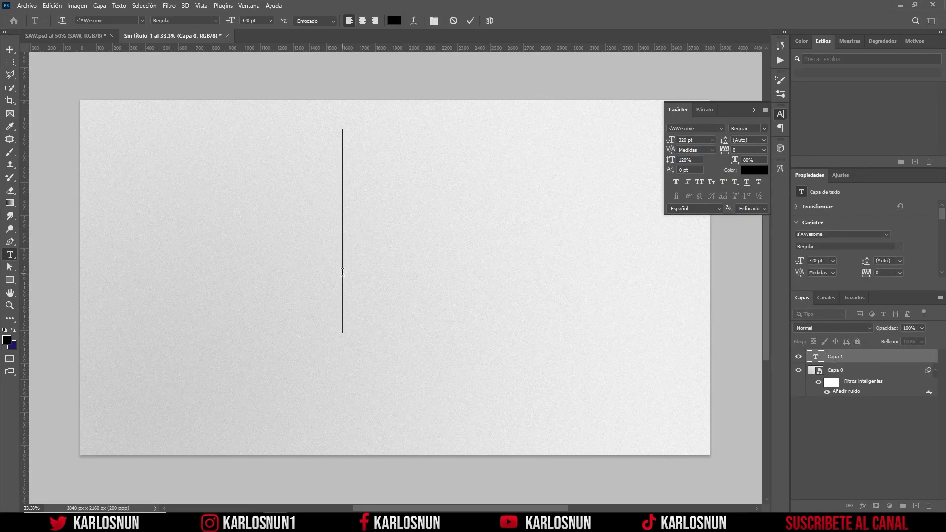
pyautogui.write('SAW')
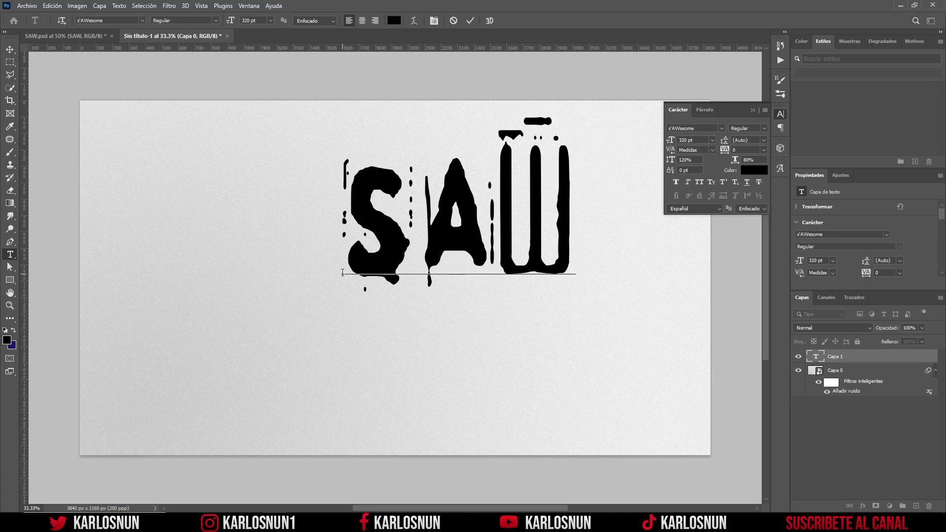
pyautogui.click(470, 20)
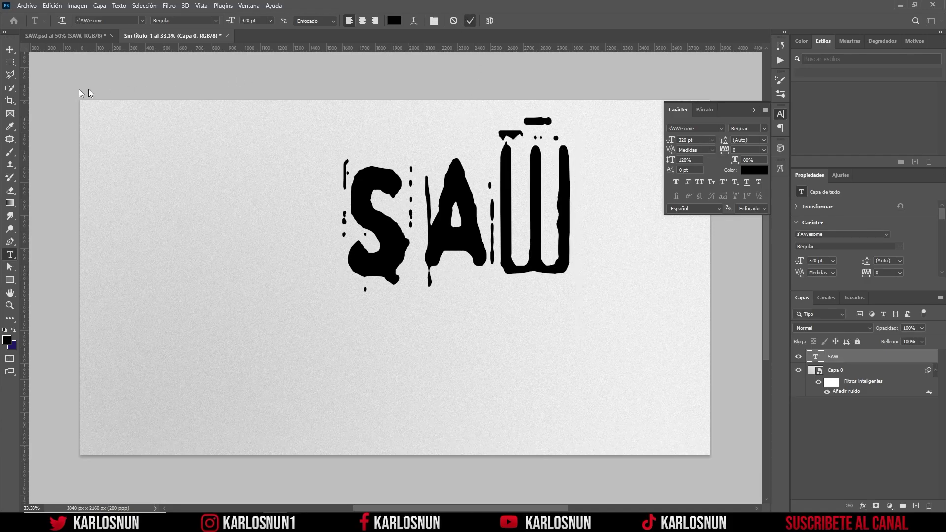
pyautogui.click(9, 50)
pyautogui.moveTo(368, 242)
pyautogui.mouseDown()
pyautogui.moveTo(334, 291)
pyautogui.moveTo(248, 303)
pyautogui.mouseUp()
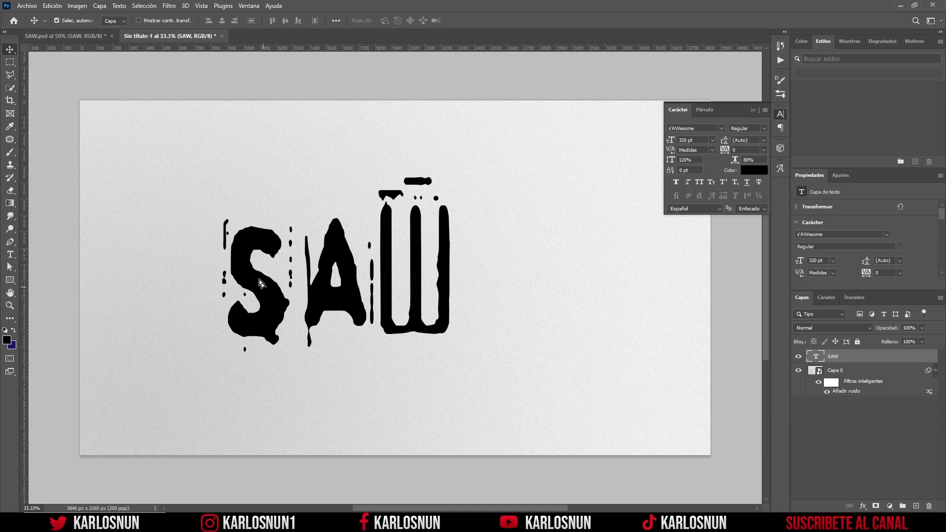
pyautogui.click(100, 39)
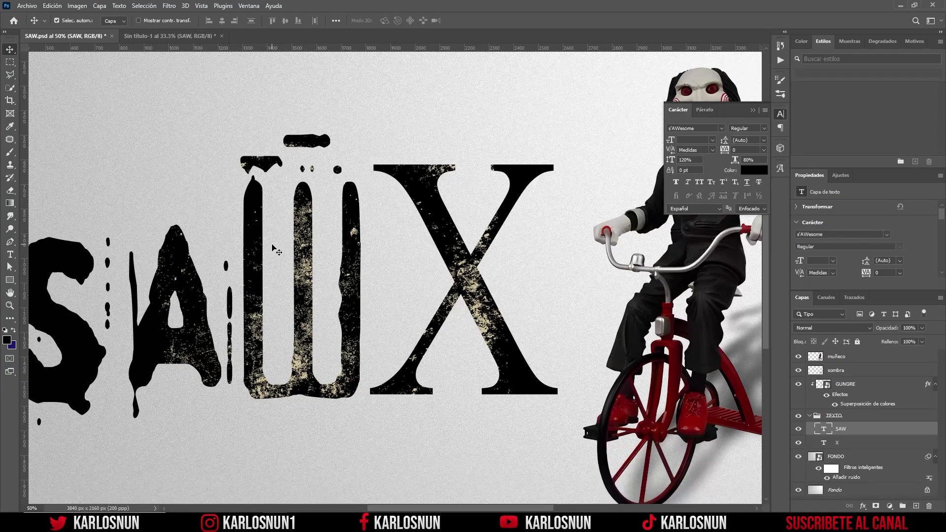
pyautogui.click(181, 38)
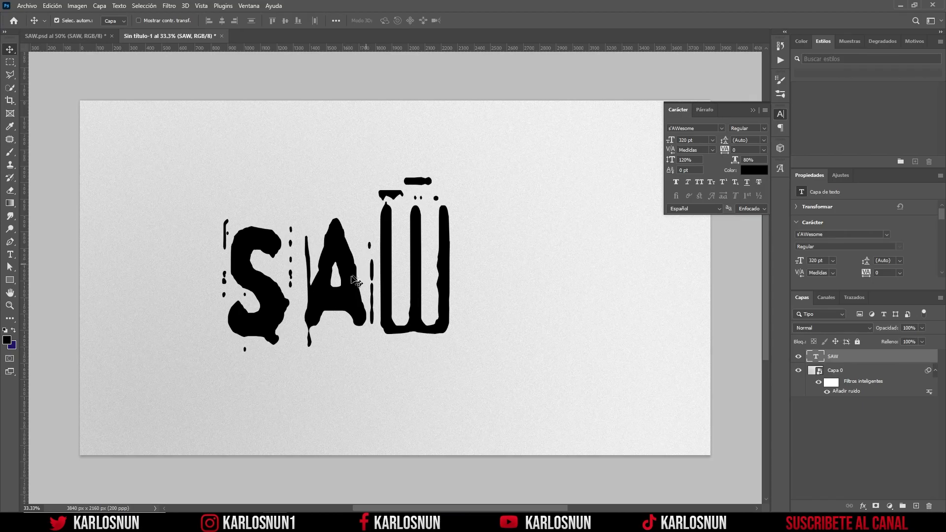
# Enlarge the W in SAW to 360 pt and commit the text
pyautogui.doubleClick(812, 356)
pyautogui.click(398, 268)
pyautogui.moveTo(397, 267); pyautogui.dragTo(454, 271)
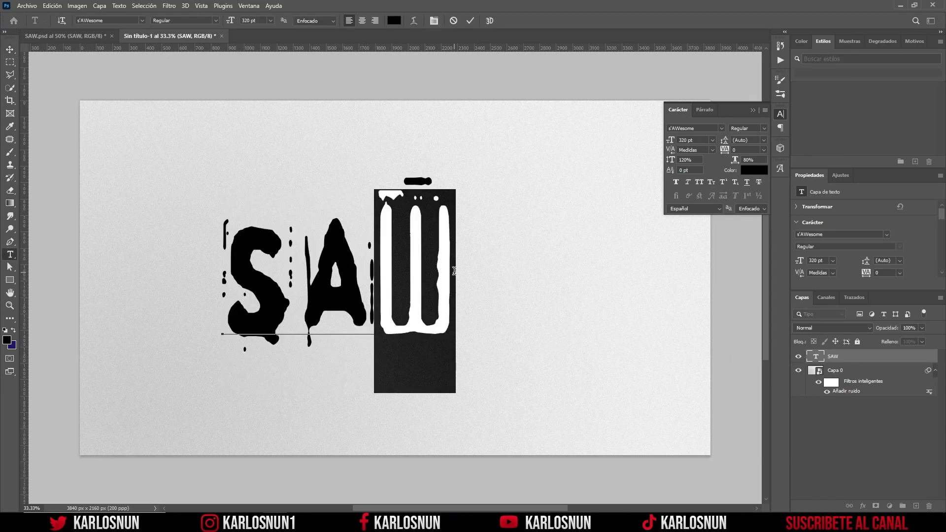
pyautogui.click(694, 140)
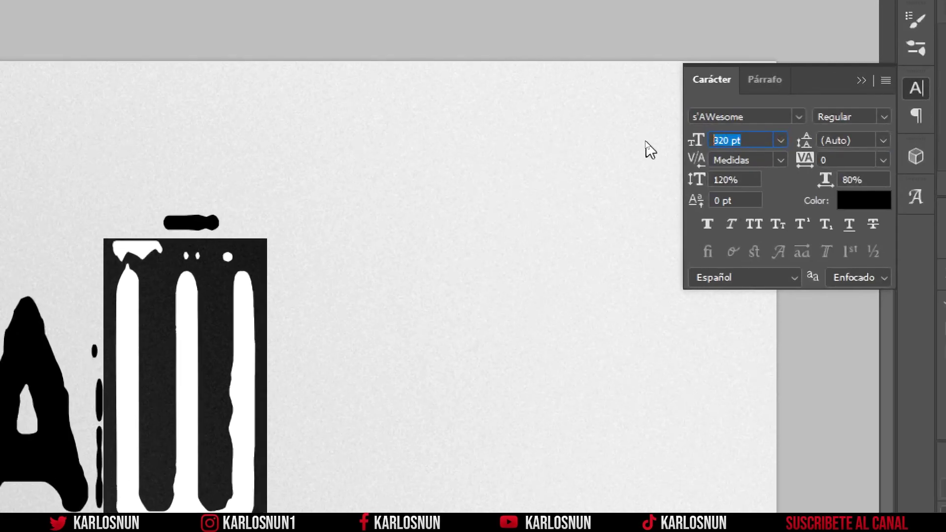
pyautogui.write('3')
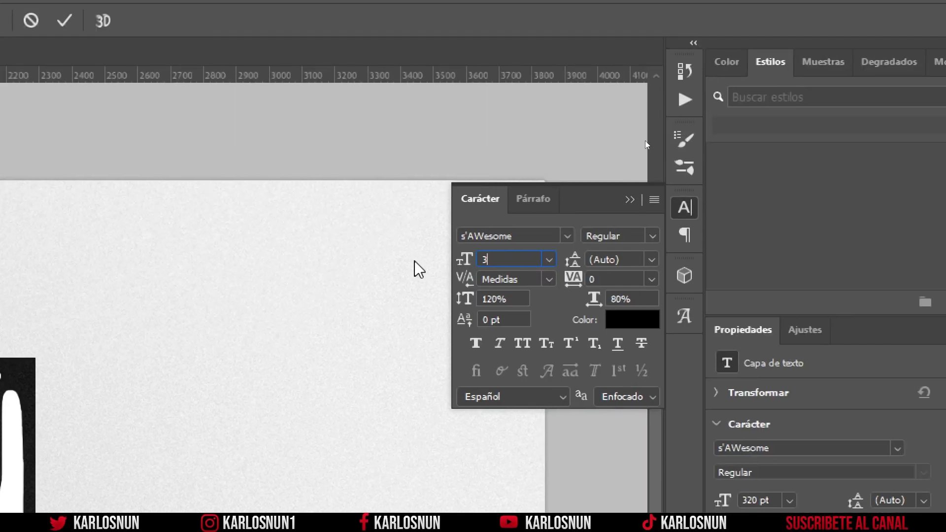
pyautogui.write('60')
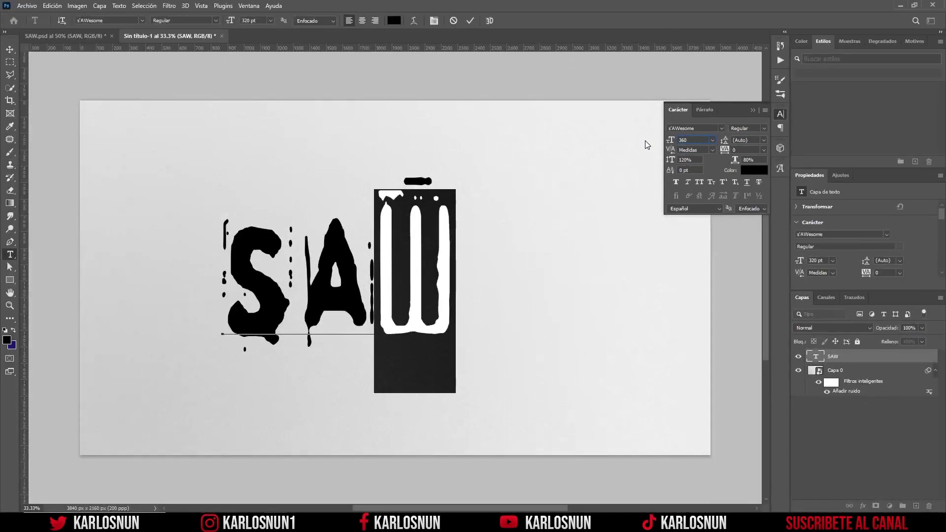
pyautogui.click(686, 170)
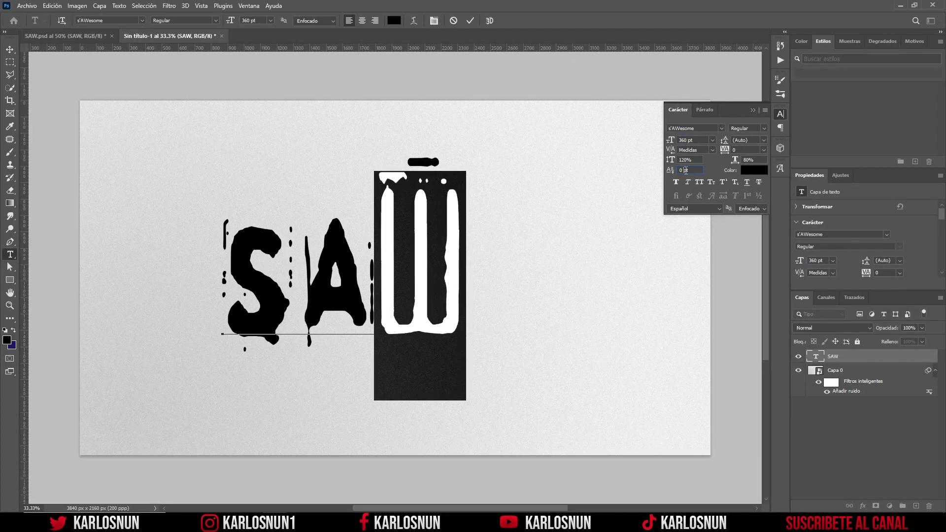
pyautogui.click(468, 22)
pyautogui.press('v')
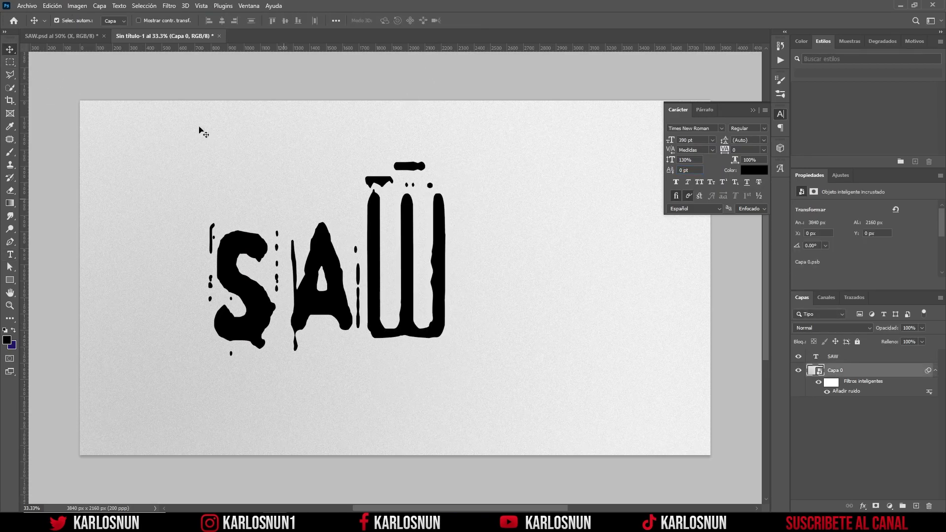
# Compare with SAW.psd, return to Sin título-1, and reselect the Horizontal Type tool
pyautogui.click(90, 37)
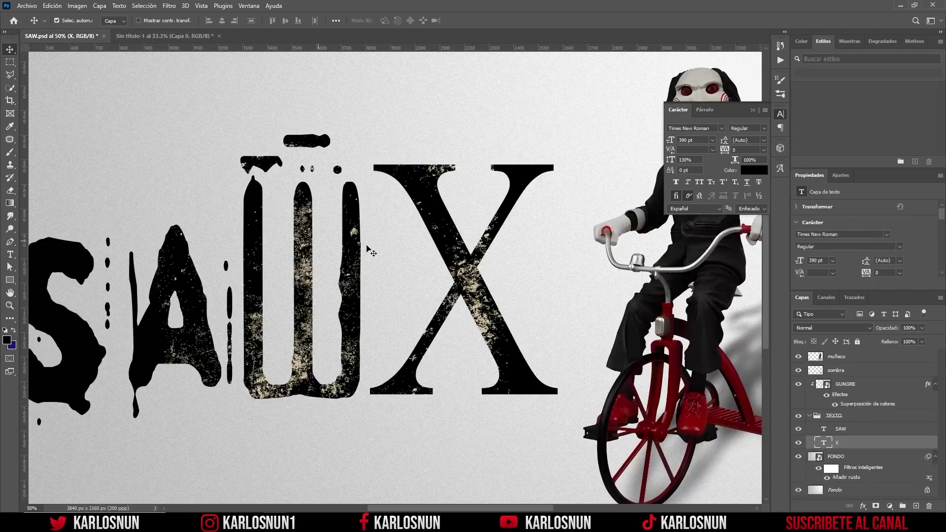
pyautogui.click(170, 37)
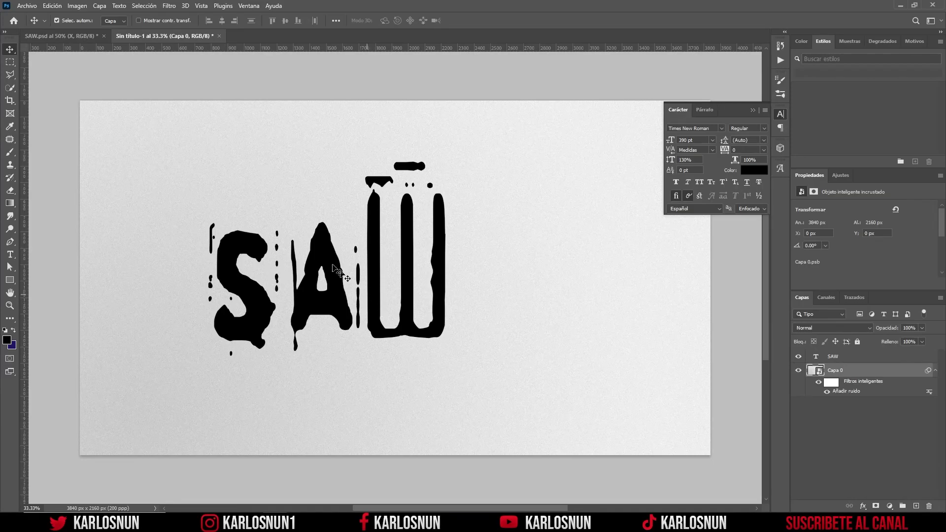
pyautogui.click(9, 254)
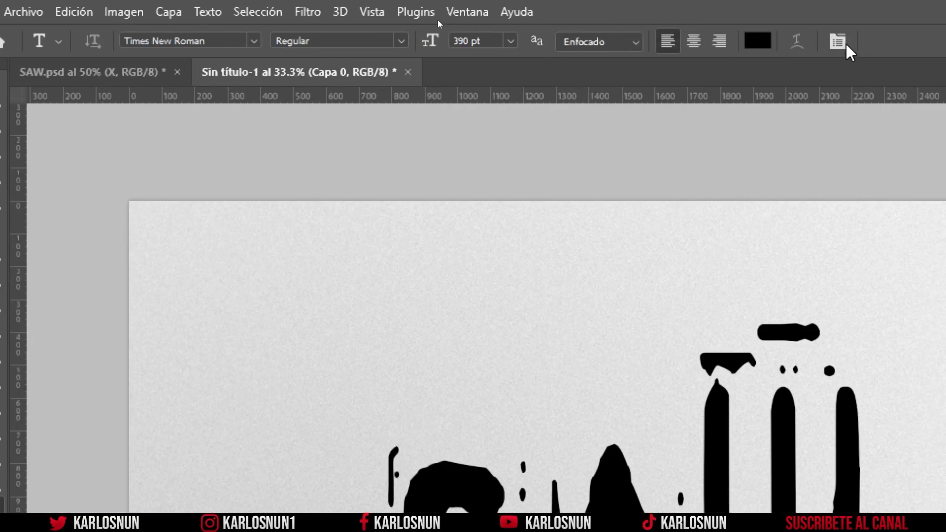
# Confirm 130% leading and start a Times New Roman 390 pt text layer right of SAW
pyautogui.click(842, 42)
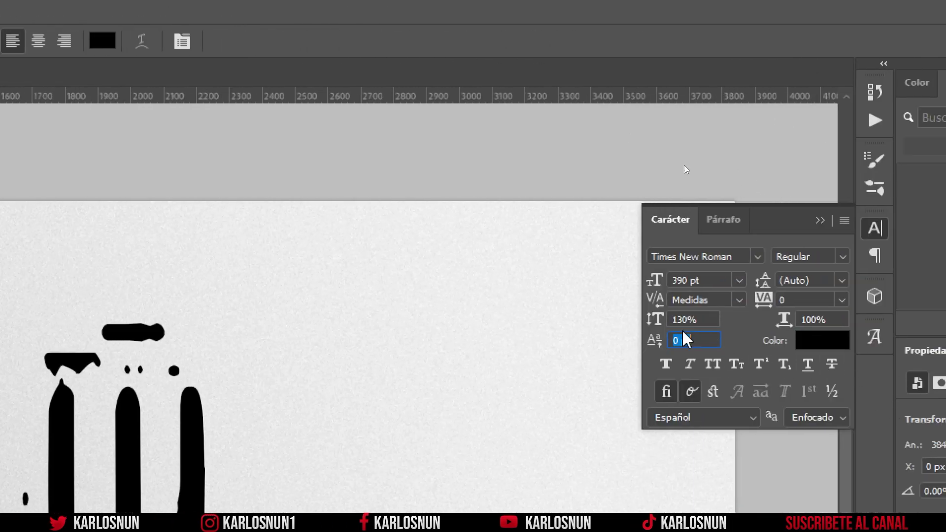
pyautogui.click(694, 321)
pyautogui.doubleClick(693, 320)
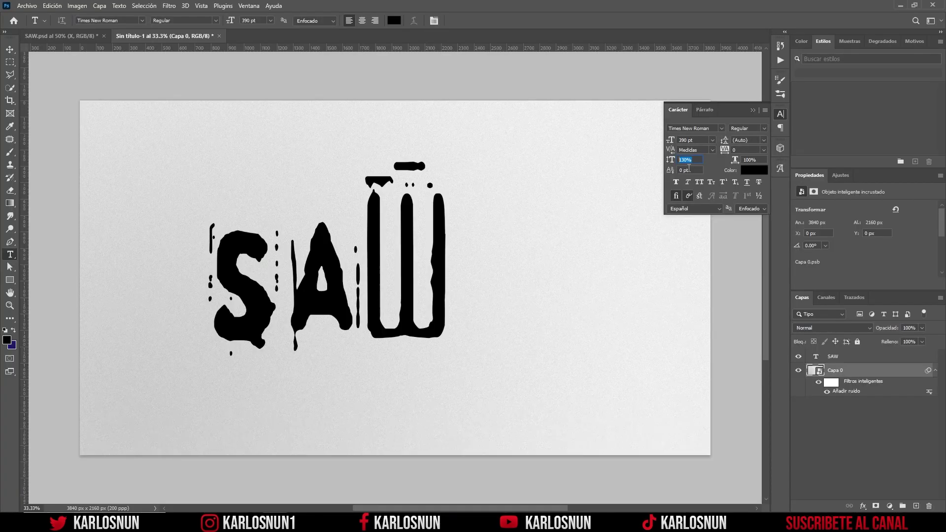
pyautogui.click(554, 288)
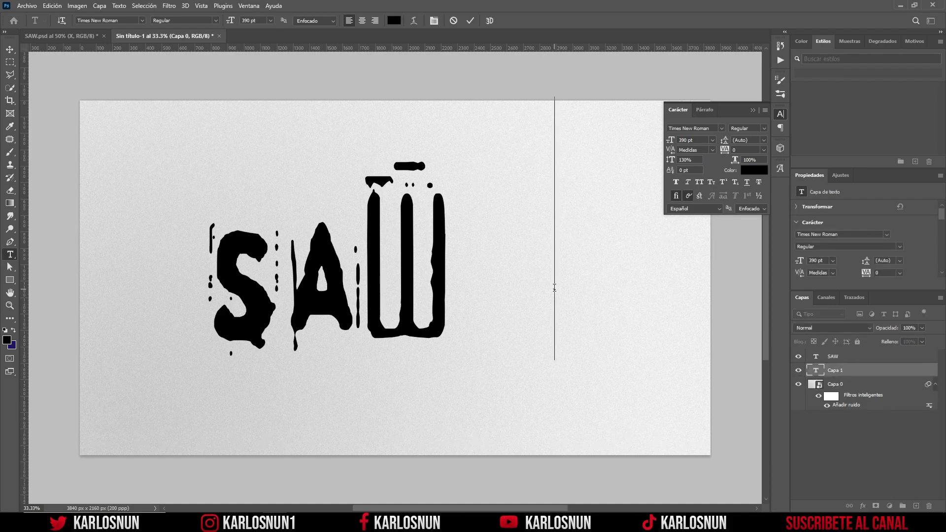
# Type X, commit it, and move it beside SAW on the same baseline
pyautogui.write('X')
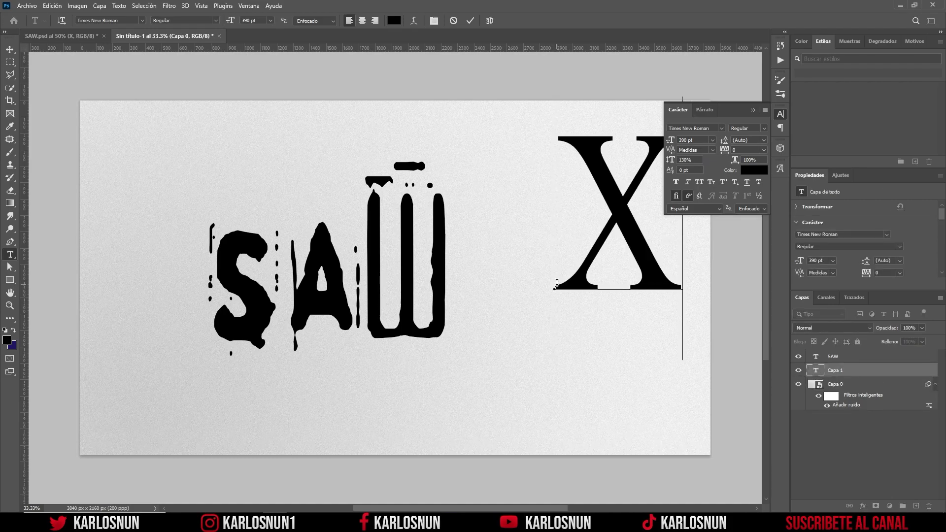
pyautogui.click(471, 20)
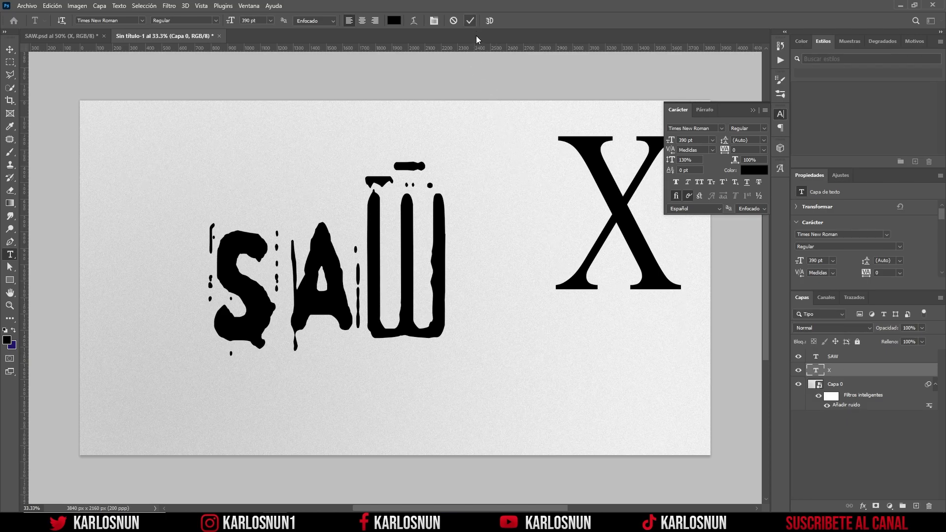
pyautogui.click(10, 50)
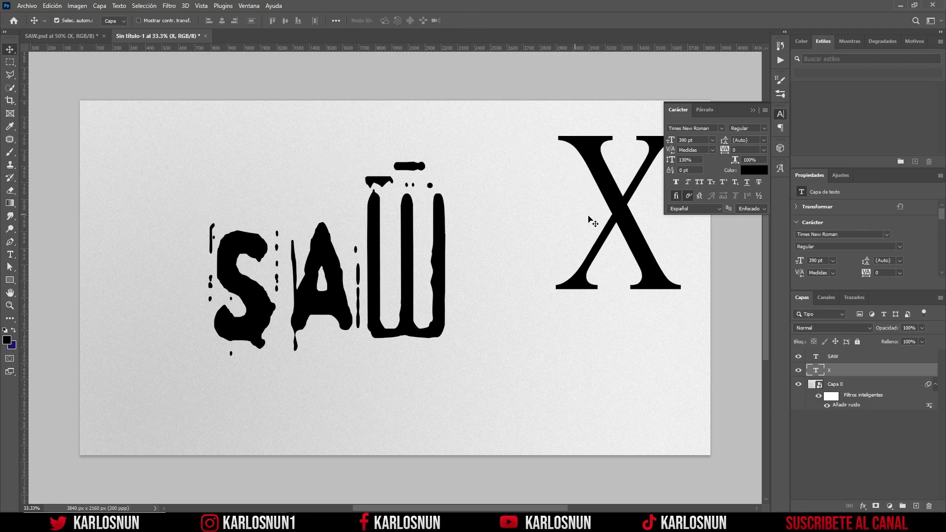
pyautogui.moveTo(604, 222); pyautogui.dragTo(520, 266)
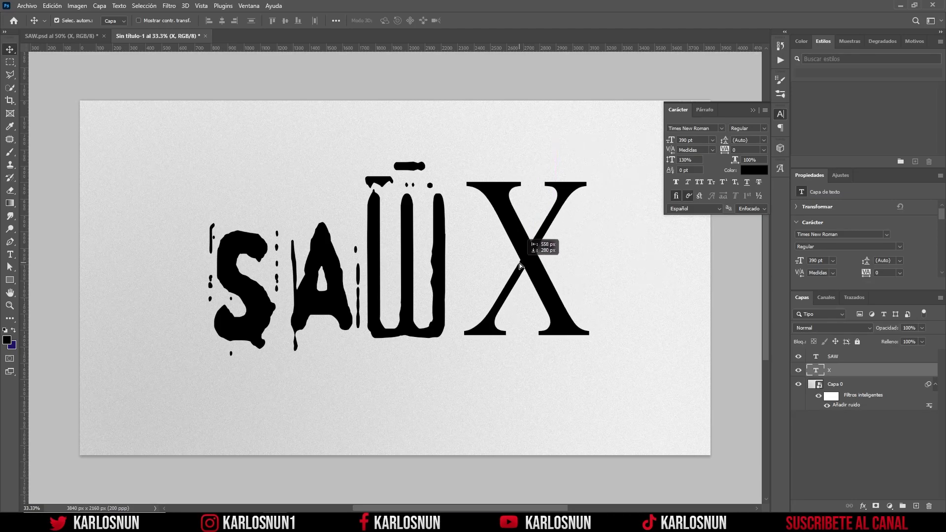
pyautogui.moveTo(520, 266); pyautogui.dragTo(519, 267)
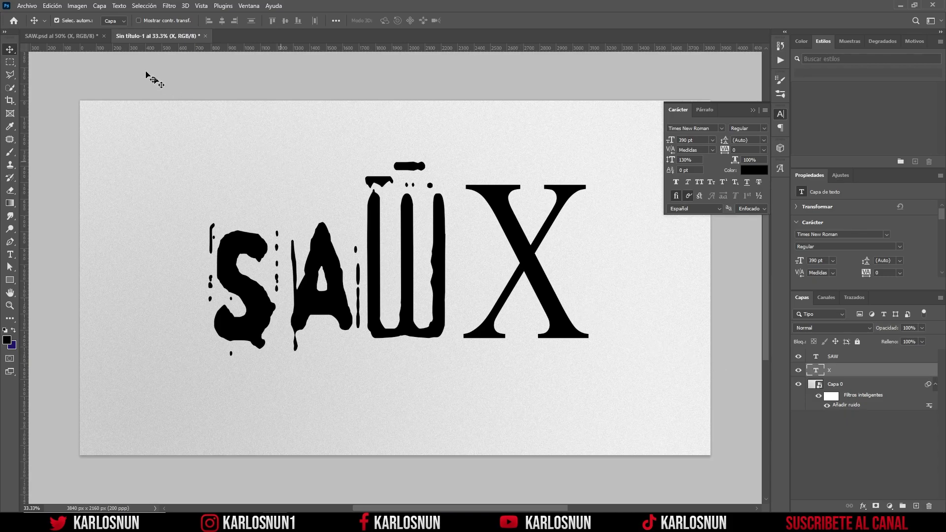
pyautogui.click(79, 36)
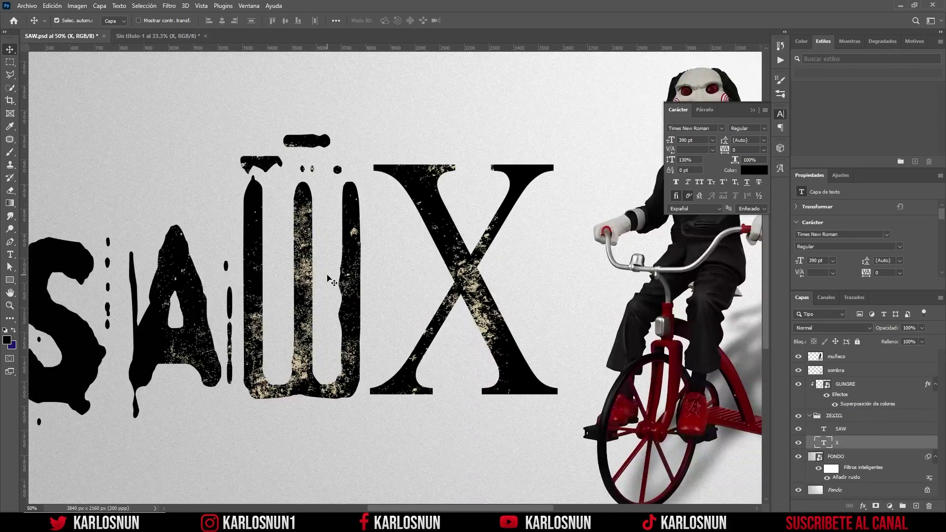
pyautogui.click(183, 40)
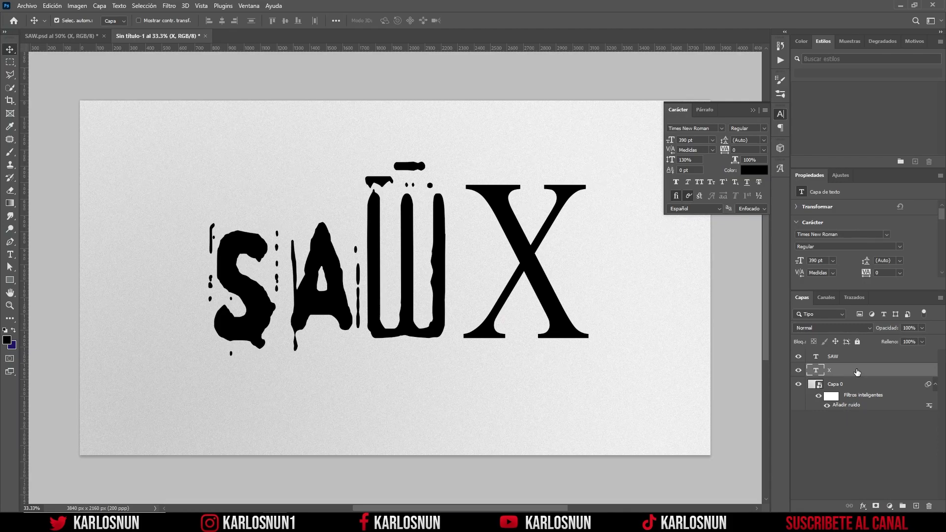
# Select the SAW and X text layers together and group them with Ctrl+G into Grupo 1
pyautogui.keyDown('shift'); pyautogui.click(863, 357); pyautogui.keyUp('shift')
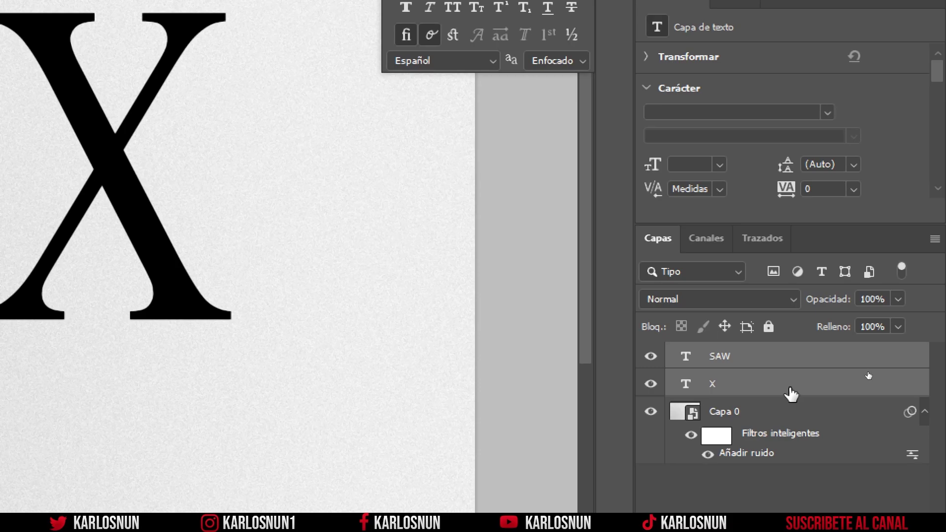
pyautogui.hotkey('ctrl', 'g')
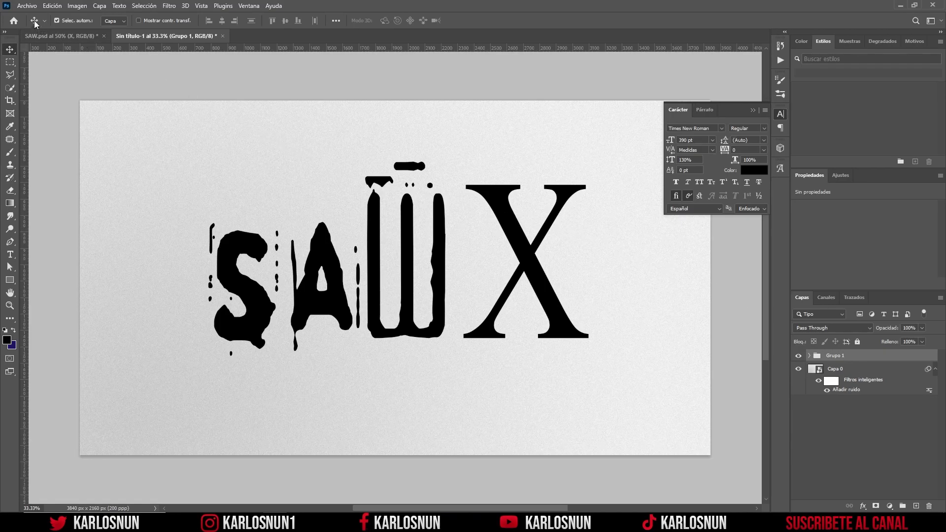
# Place the TEXTURA image as an embedded layer and position it over the title letters
pyautogui.click(27, 6)
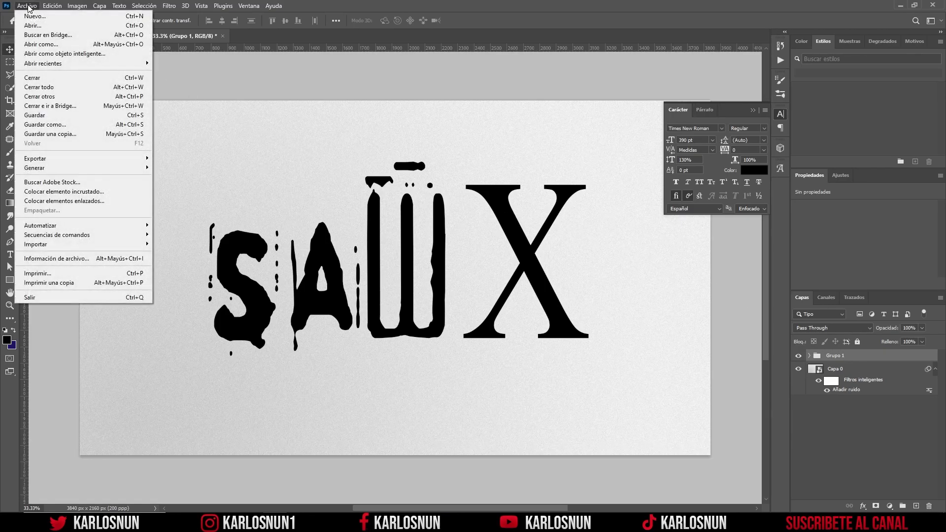
pyautogui.click(76, 195)
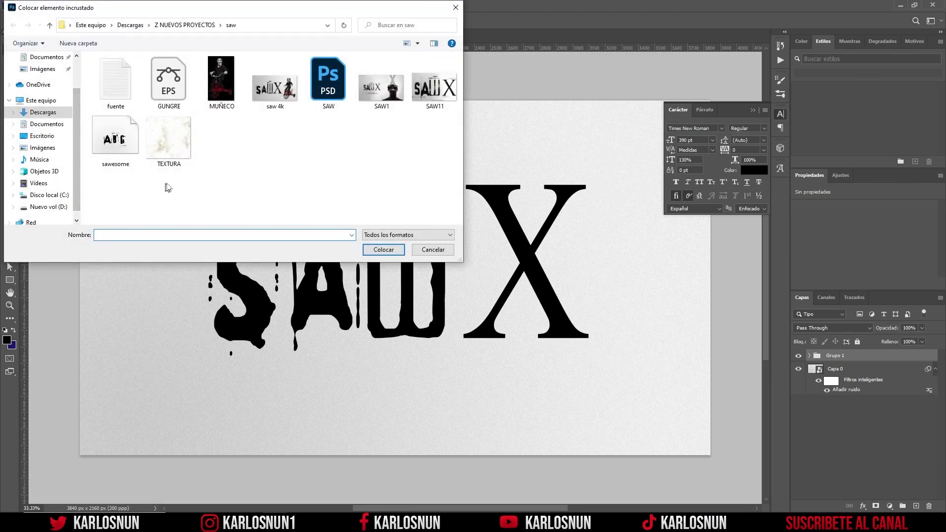
pyautogui.click(175, 140)
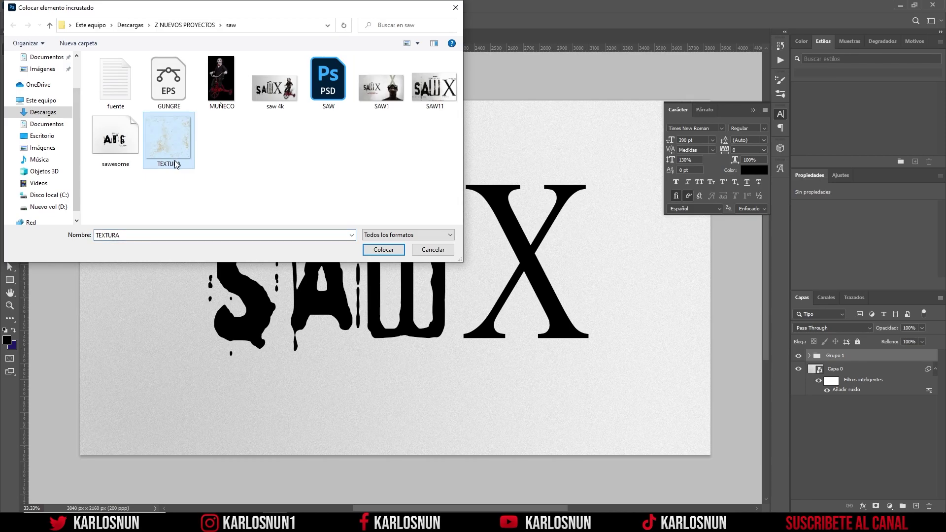
pyautogui.click(386, 250)
pyautogui.moveTo(387, 236)
pyautogui.mouseDown()
pyautogui.moveTo(397, 194)
pyautogui.moveTo(397, 208)
pyautogui.mouseUp()
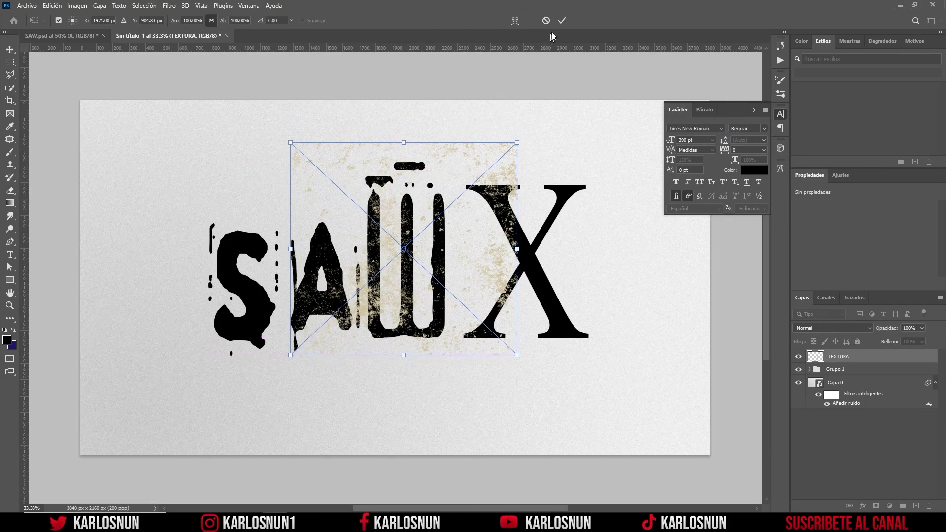
pyautogui.click(562, 21)
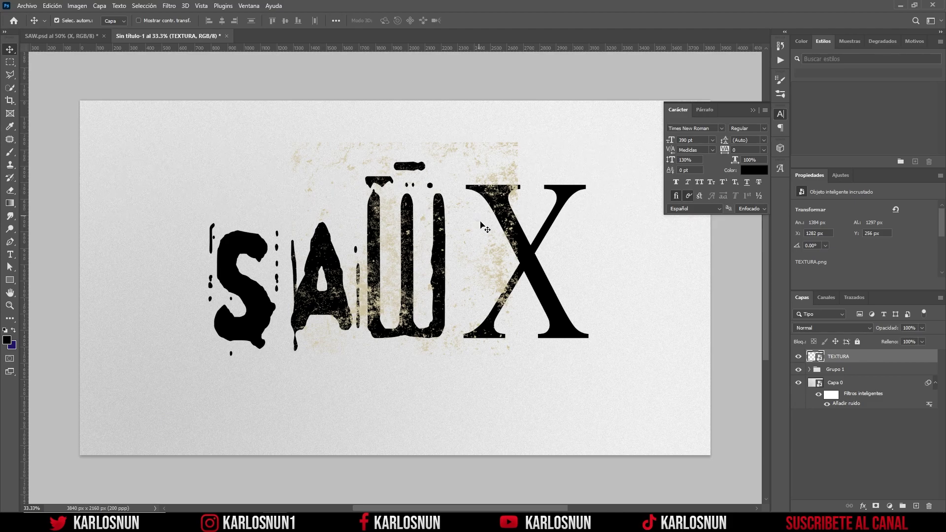
# Drag the TEXTURA layer right and down onto the W and X, checking the SAW.psd reference
pyautogui.moveTo(489, 268); pyautogui.dragTo(497, 261)
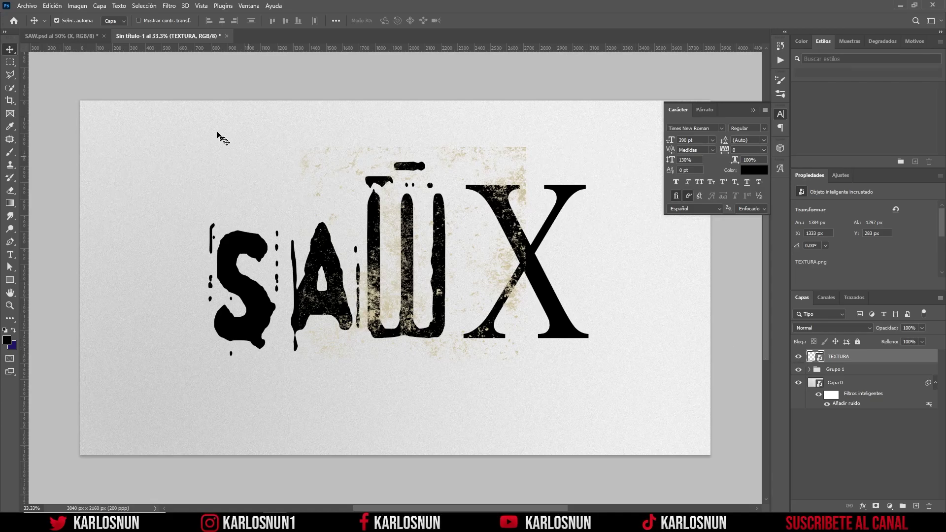
pyautogui.click(85, 36)
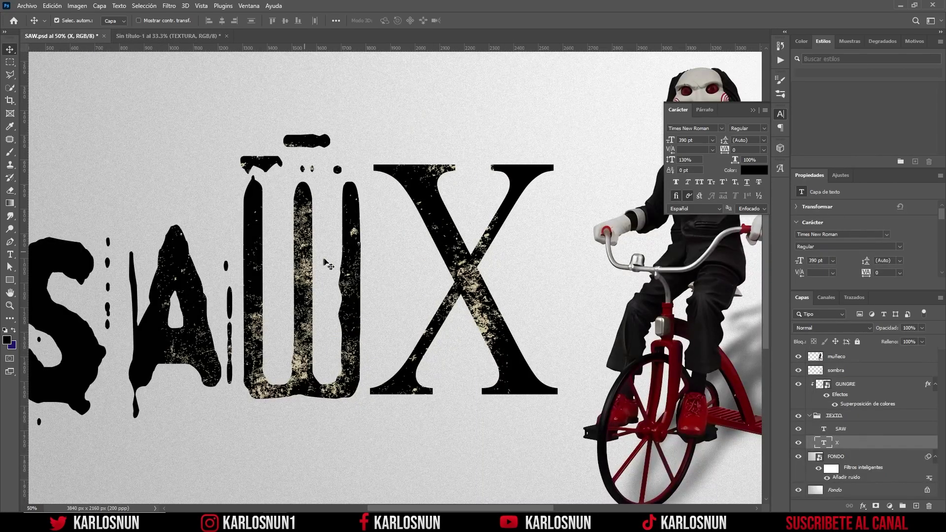
pyautogui.click(185, 36)
pyautogui.moveTo(441, 297)
pyautogui.mouseDown()
pyautogui.moveTo(454, 295)
pyautogui.moveTo(447, 297)
pyautogui.mouseUp()
pyautogui.moveTo(507, 268); pyautogui.dragTo(555, 280)
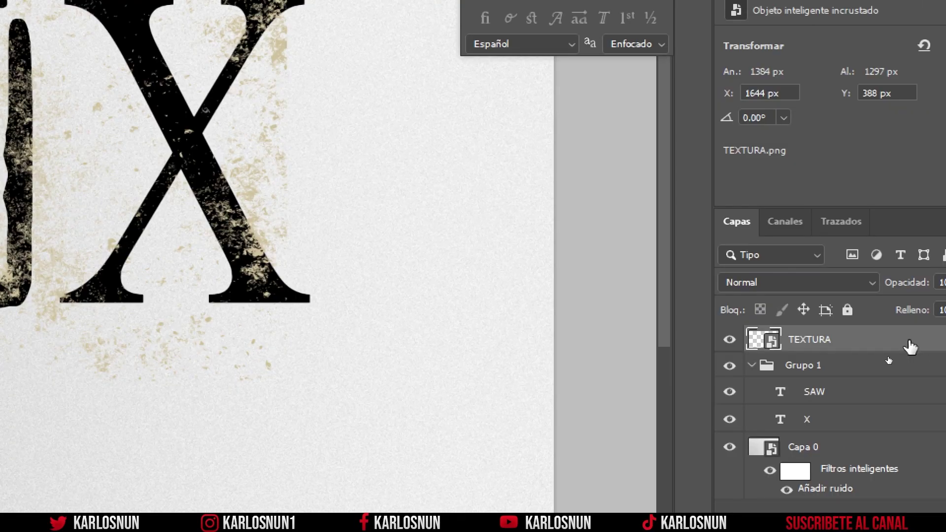
# Clip TEXTURA to Grupo 1 with Crear máscara de recorte and nudge the X 8 px right
pyautogui.rightClick(910, 346)
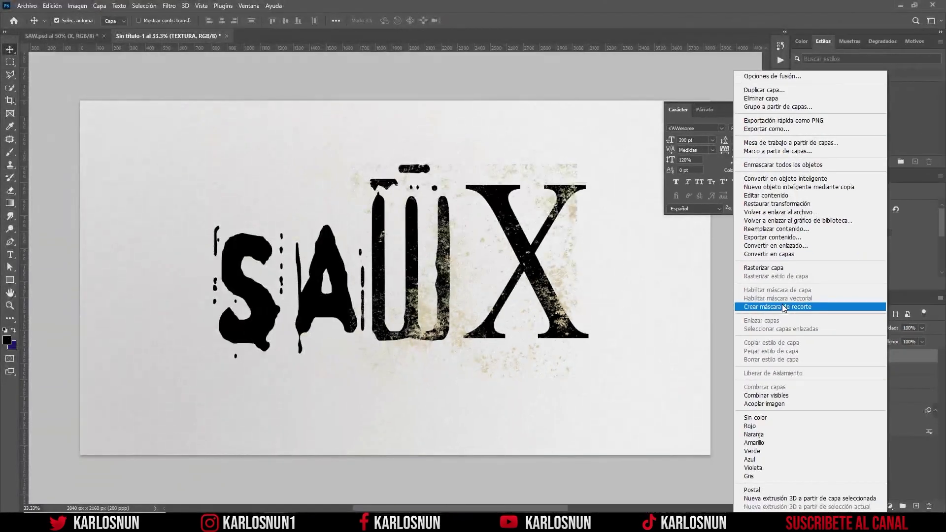
pyautogui.click(784, 307)
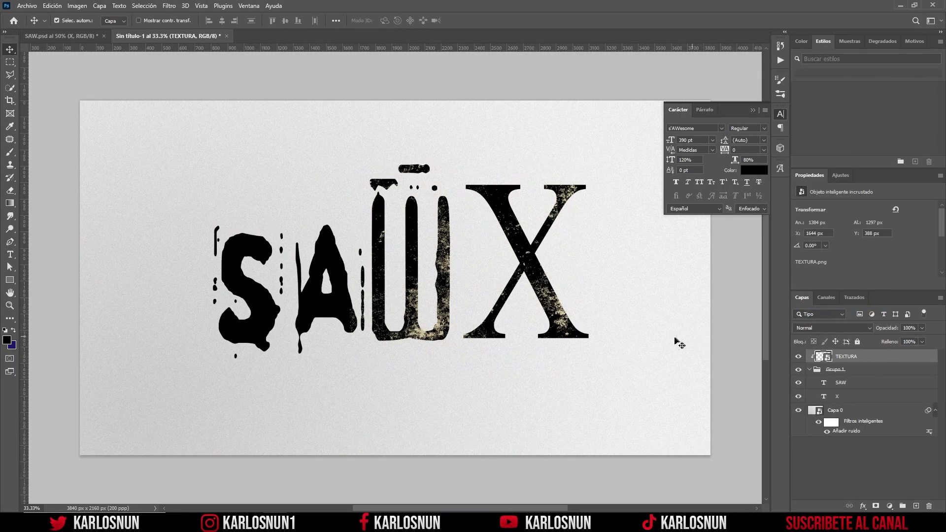
pyautogui.moveTo(473, 280); pyautogui.dragTo(476, 278)
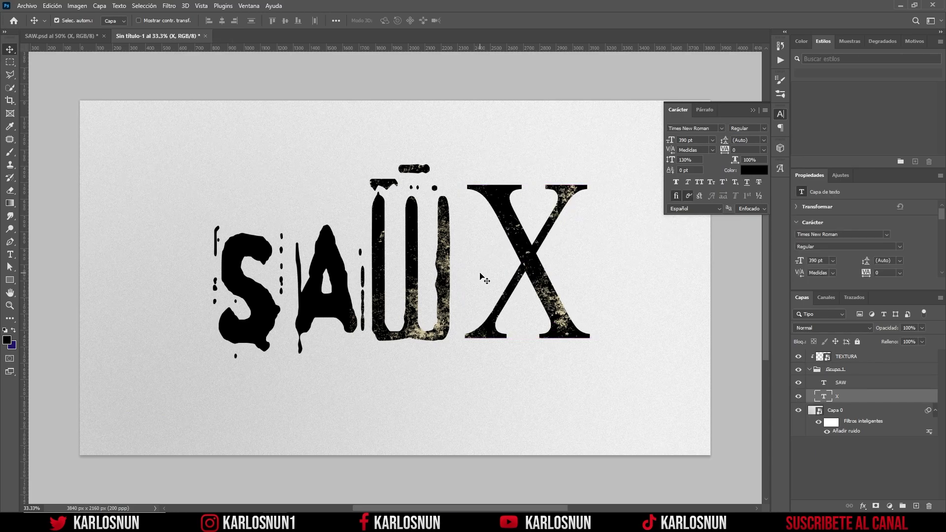
# Switch to the SAW.psd reference and zoom out to 33.3% to show Jigsaw on his tricycle
pyautogui.click(87, 37)
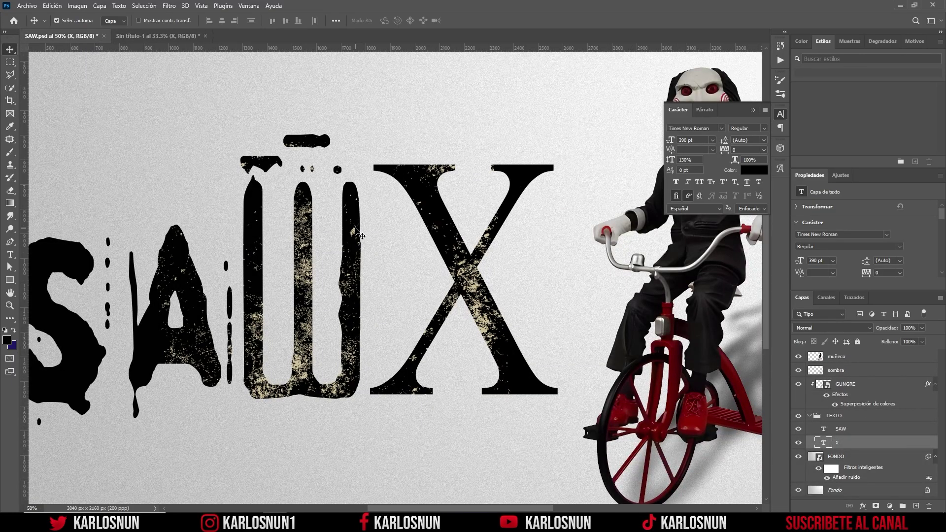
pyautogui.hotkey('ctrl', '-')
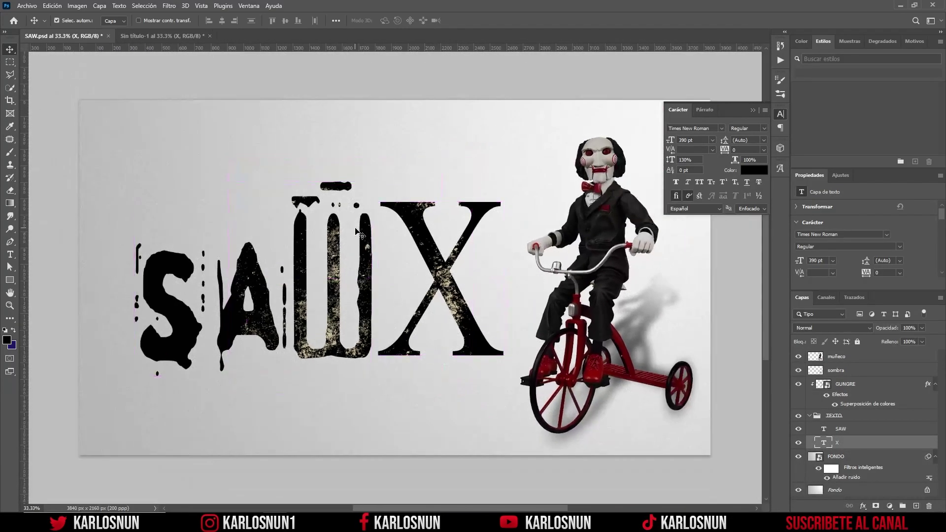